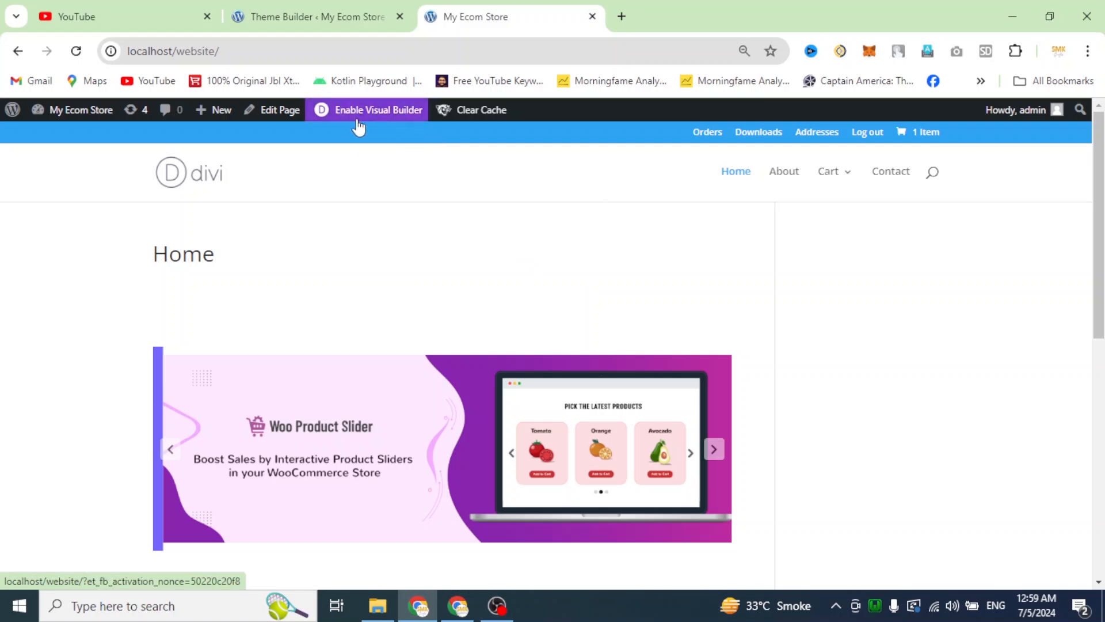
Open the Home front page from the site's page list in the Divi builder and start building it from scratch.
left_click(316, 11)
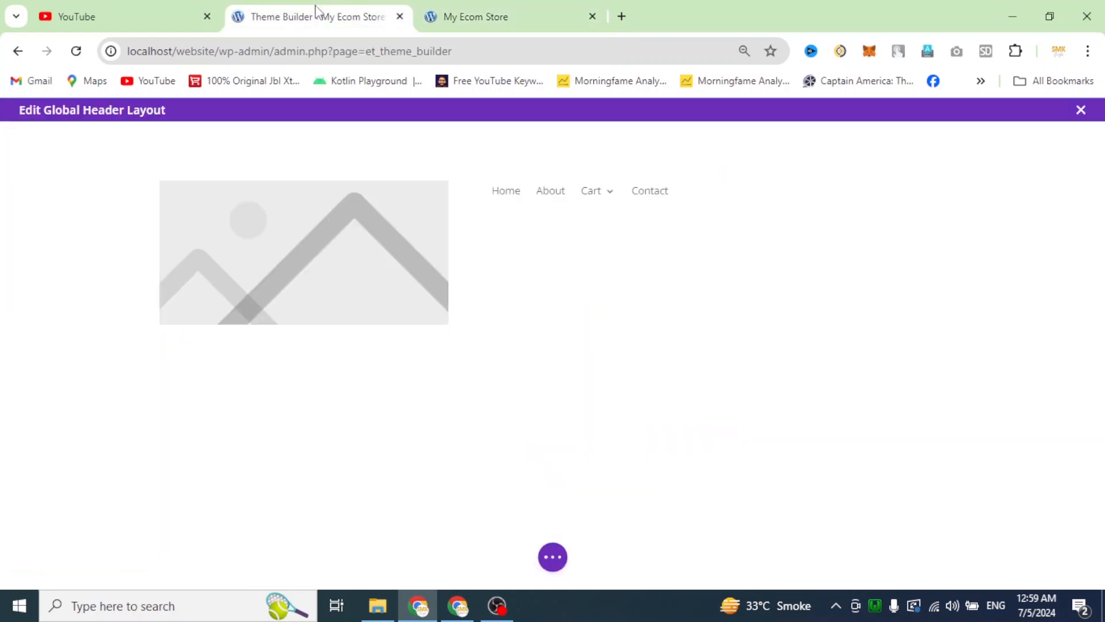
left_click(456, 16)
mouse_move(69, 109)
left_click(46, 138)
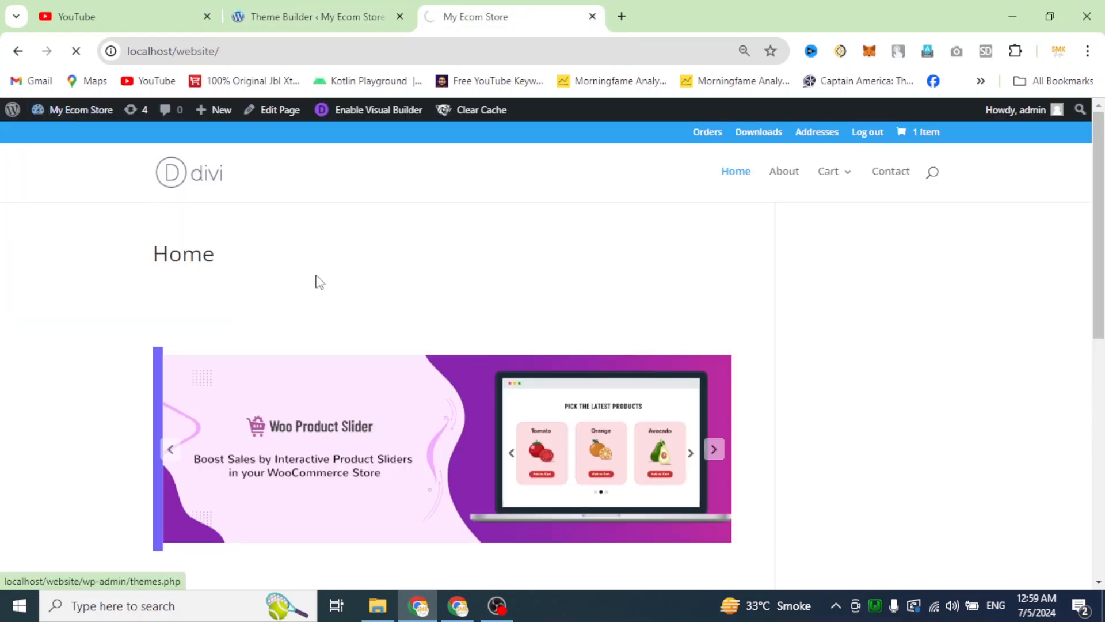
mouse_move(68, 312)
left_click(149, 305)
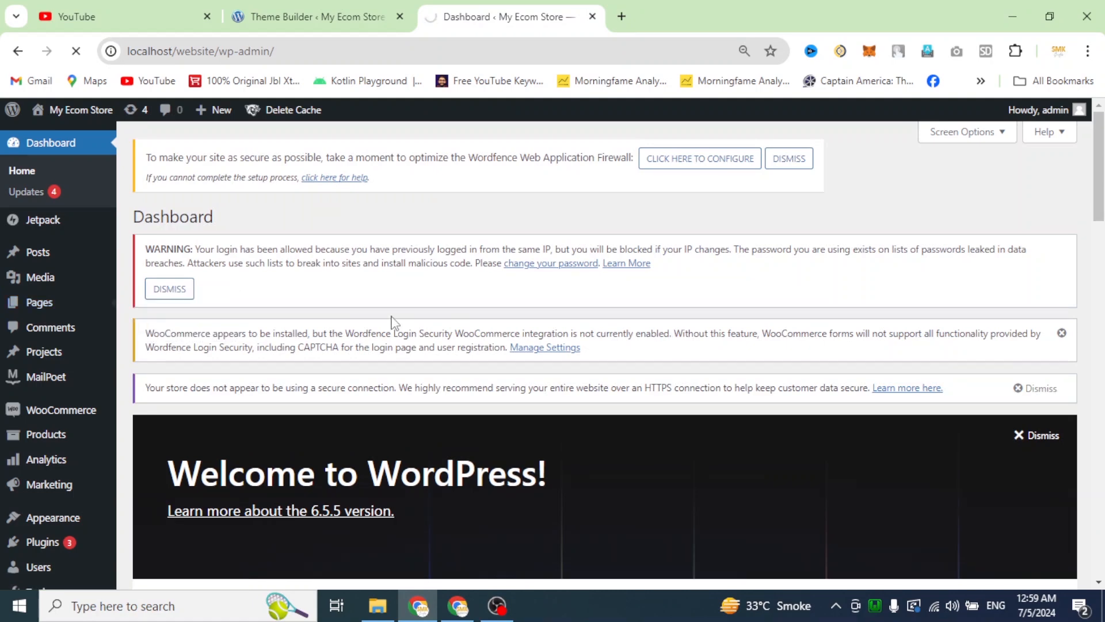
scroll(368, 520, "down", 3)
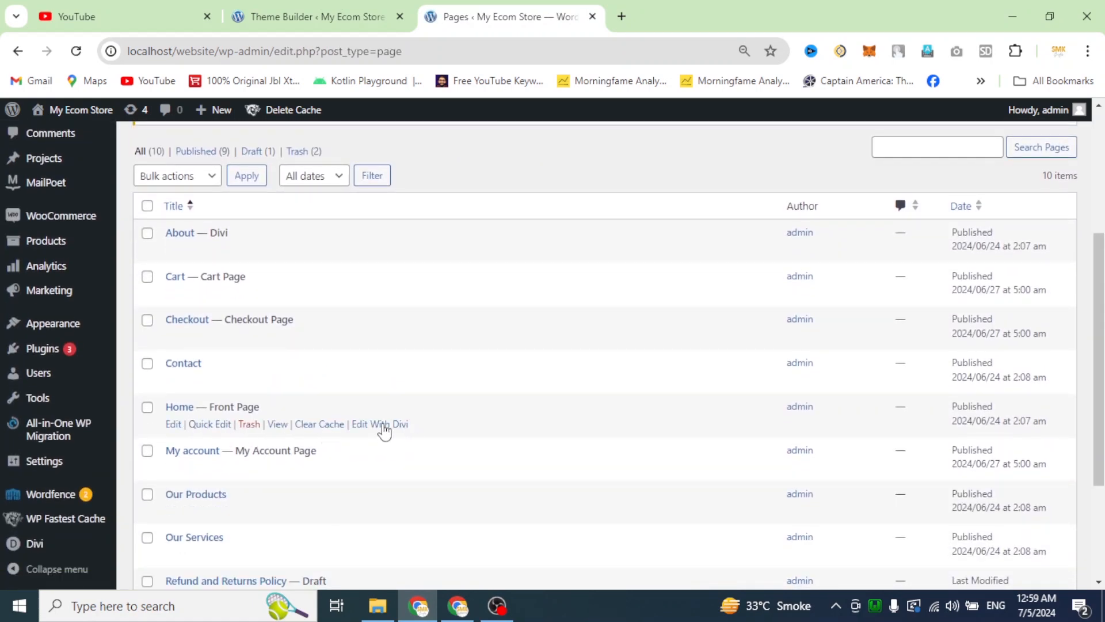
left_click(383, 424)
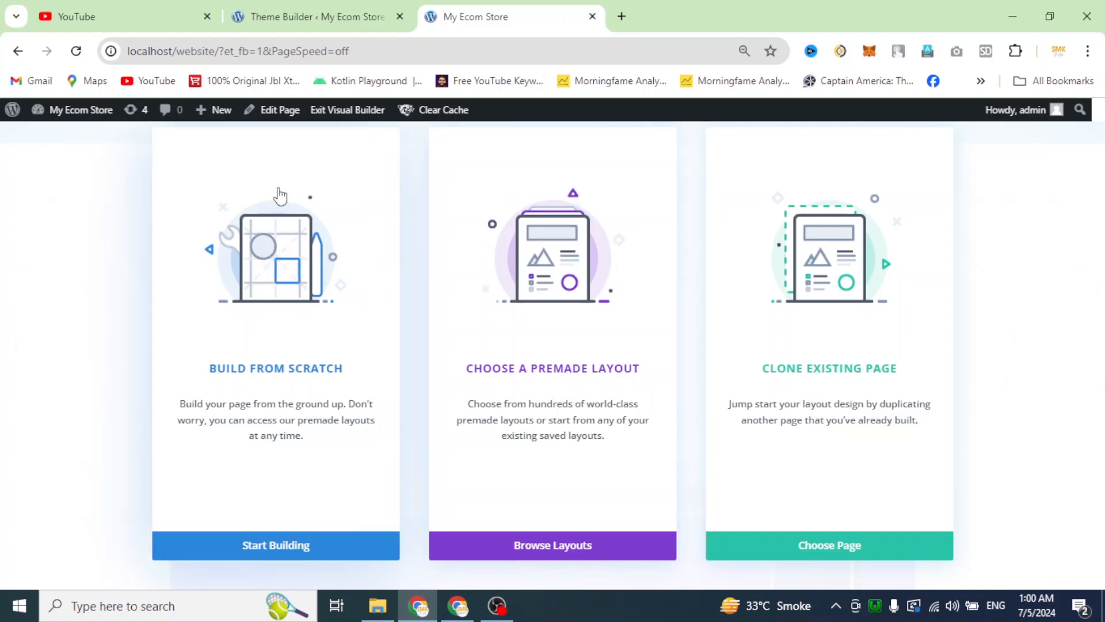
left_click(275, 545)
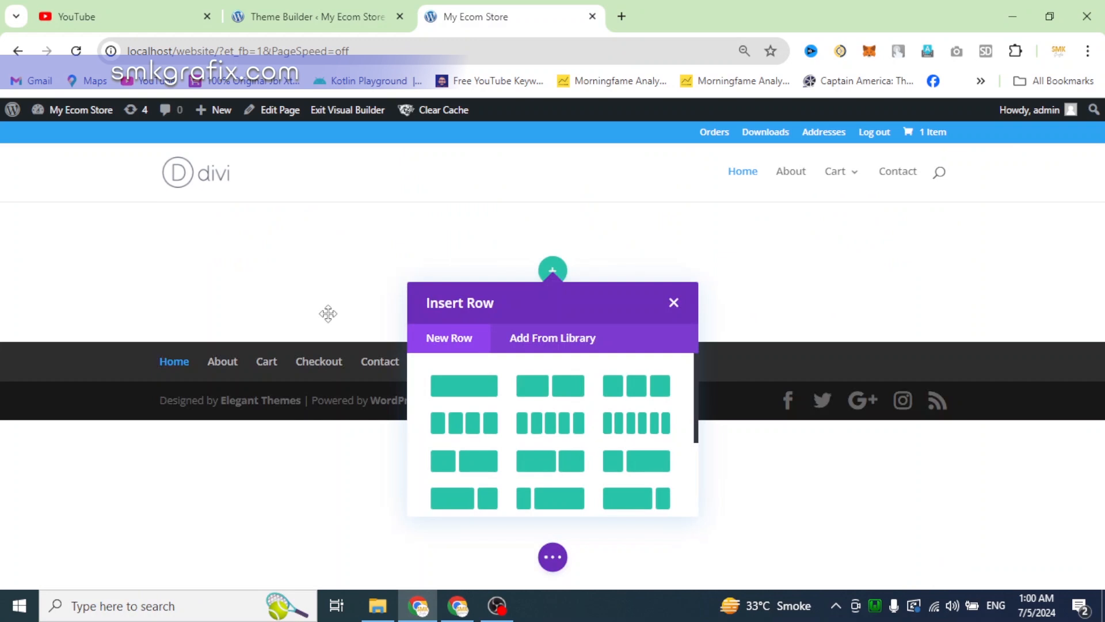
left_click(672, 303)
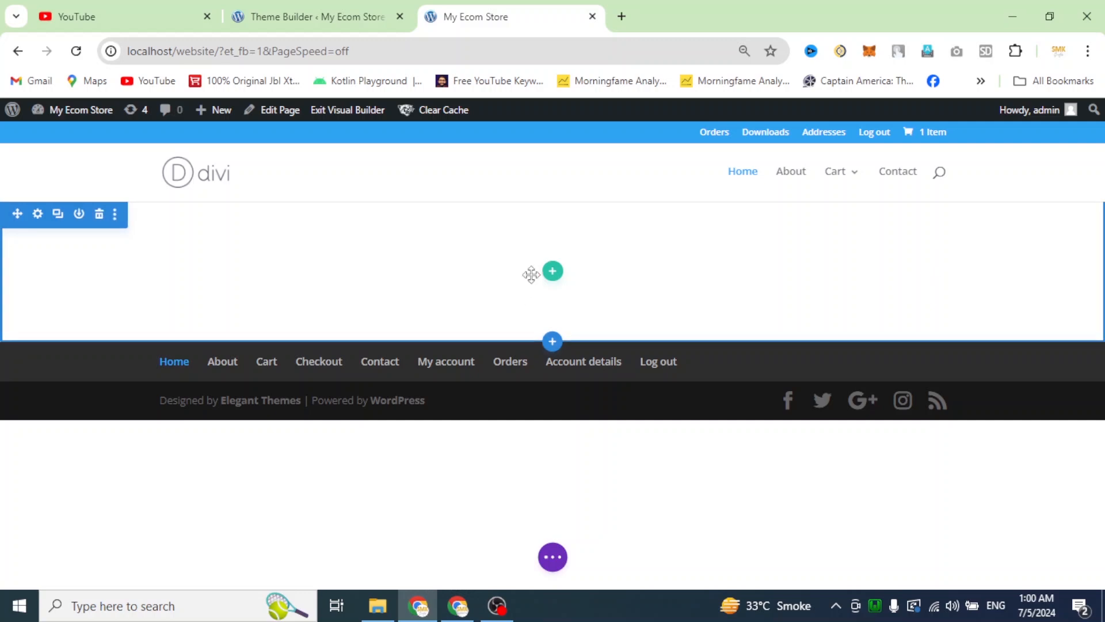
left_click(557, 281)
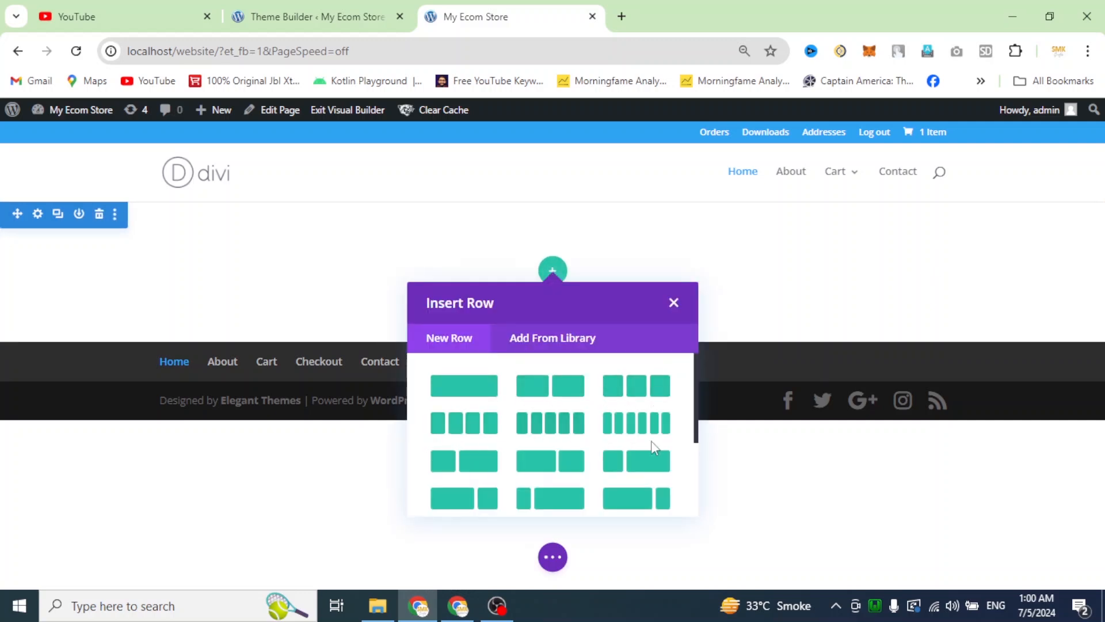
left_click(672, 302)
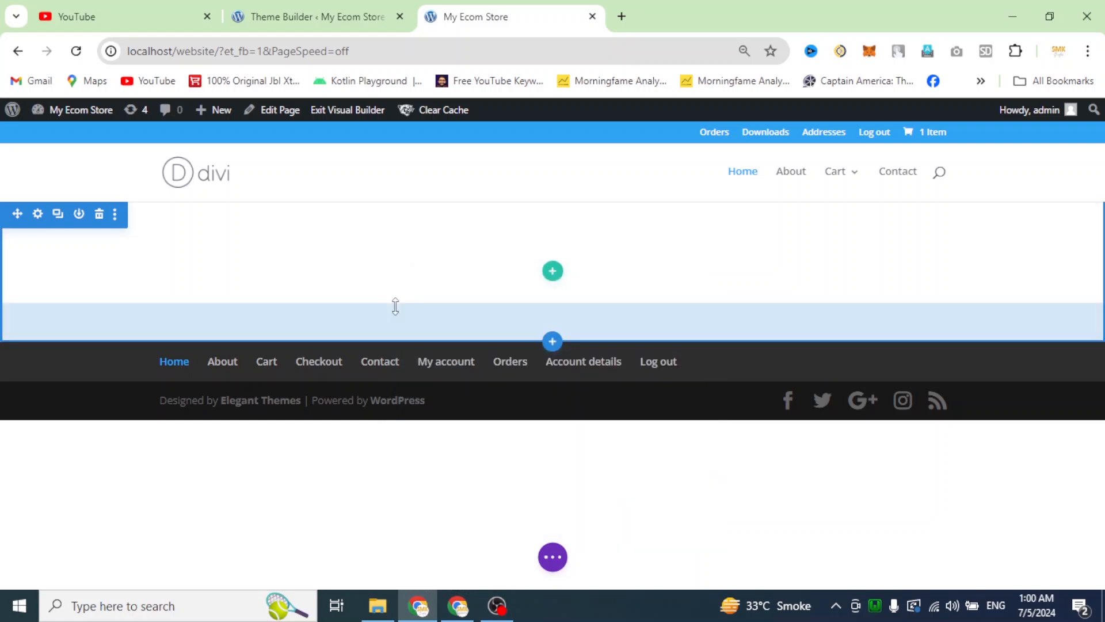
Add a fullwidth section below the empty section and insert a Fullwidth Image module in it.
left_click(552, 341)
left_click(640, 457)
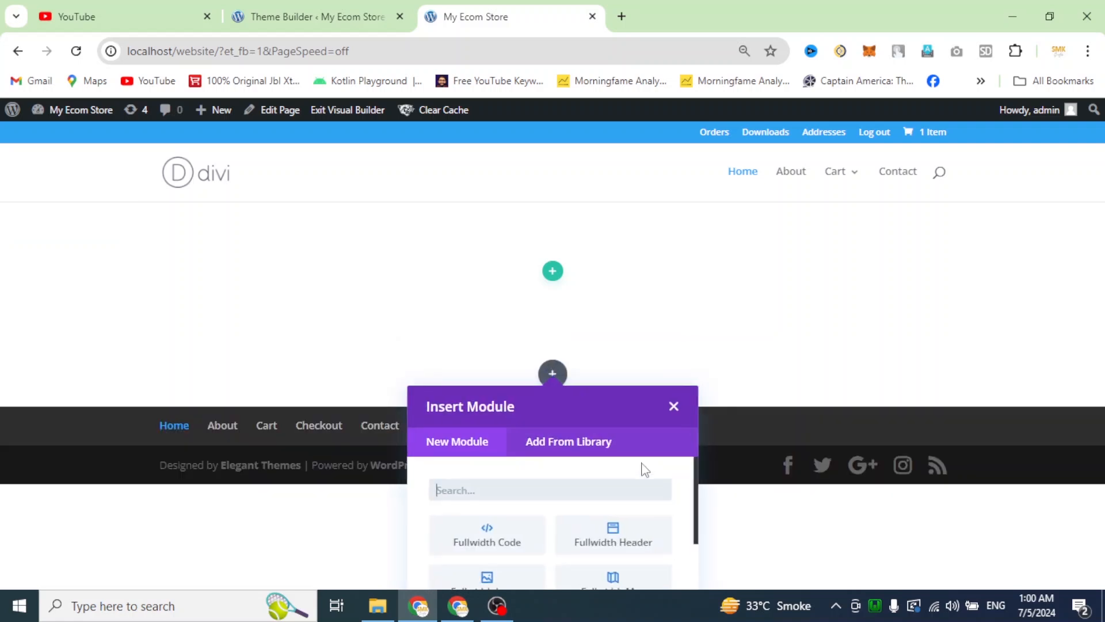
scroll(550, 517, "down", 1)
scroll(550, 517, "up", 1)
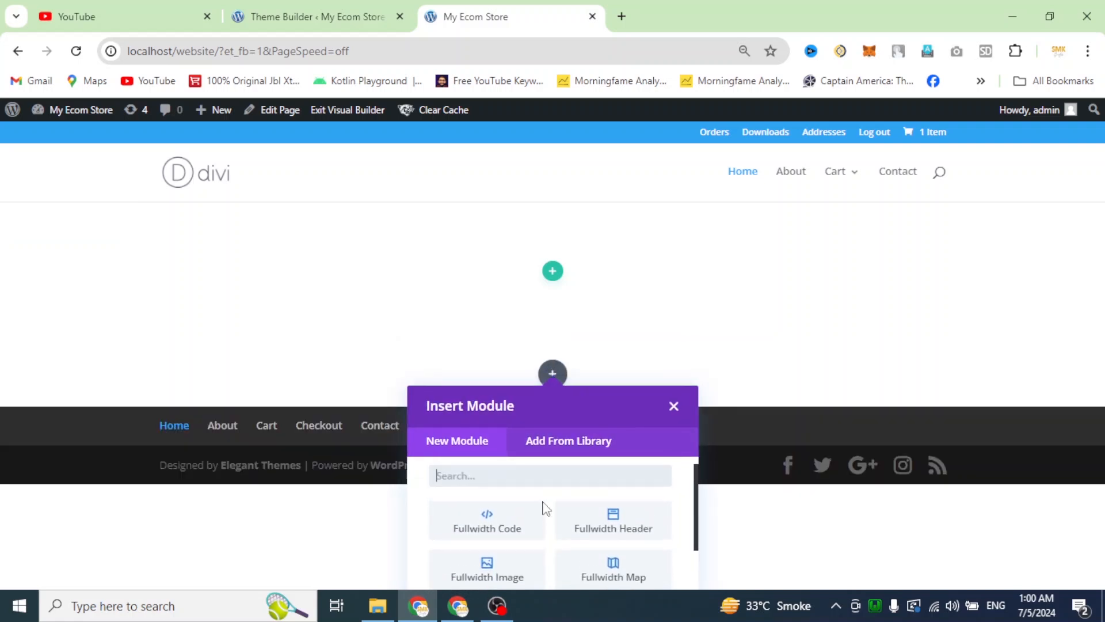
left_click(522, 476)
type("im")
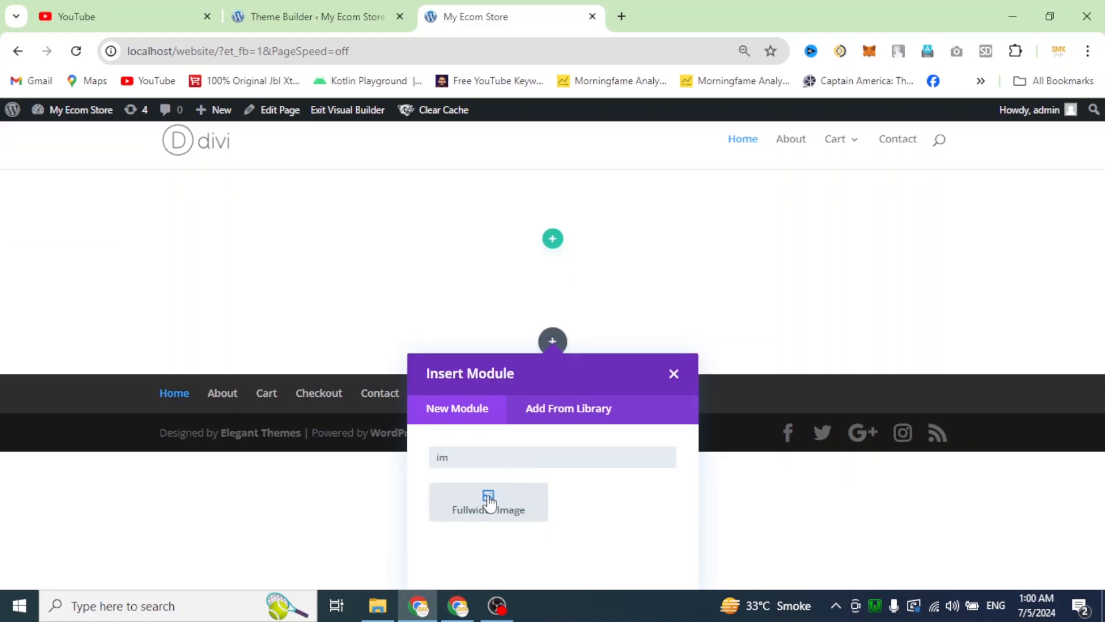
left_click(487, 496)
left_click(666, 384)
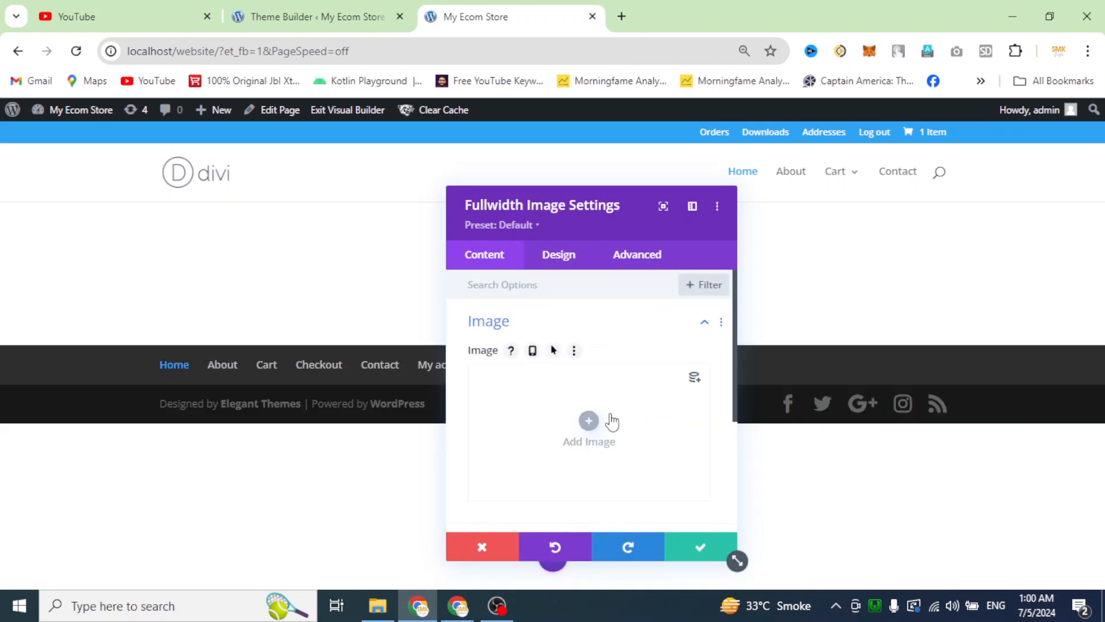
Set the module's image to Best-WooCommerce-Product-Slider-and-Carousel-Plugins.png, save it, and delete the empty section above the banner.
left_click(588, 422)
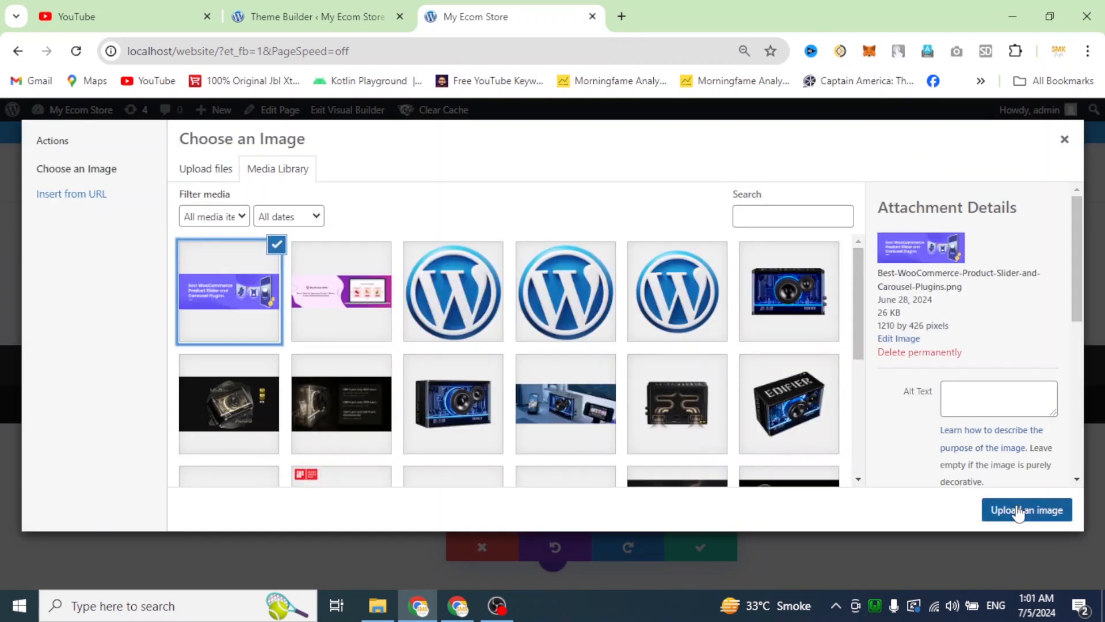
left_click(1026, 510)
left_click(699, 547)
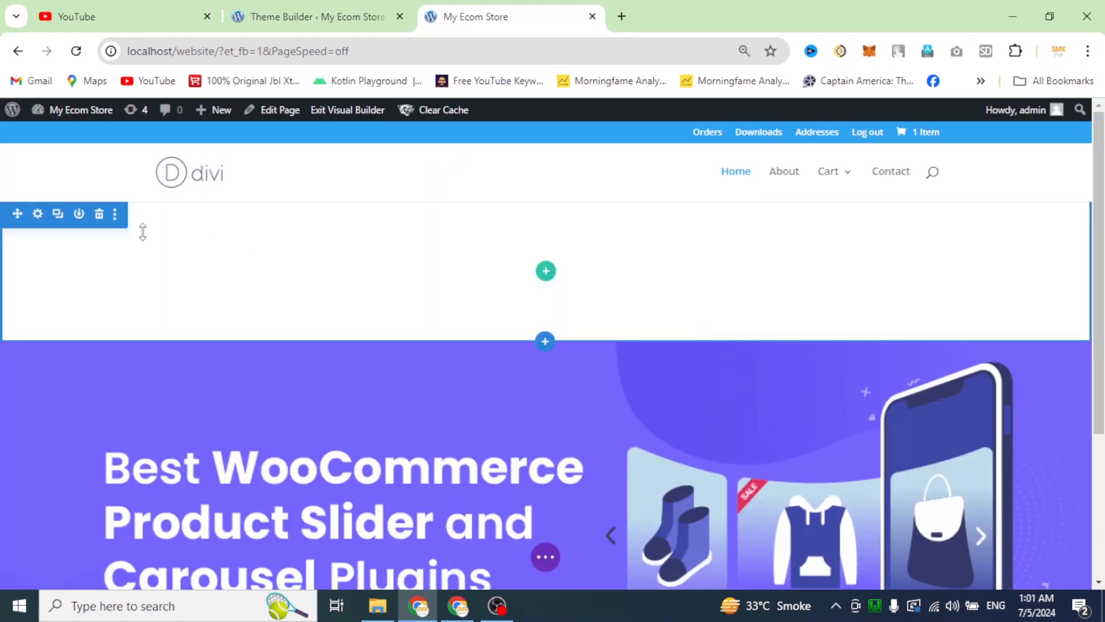
left_click(99, 215)
scroll(489, 421, "down", 2)
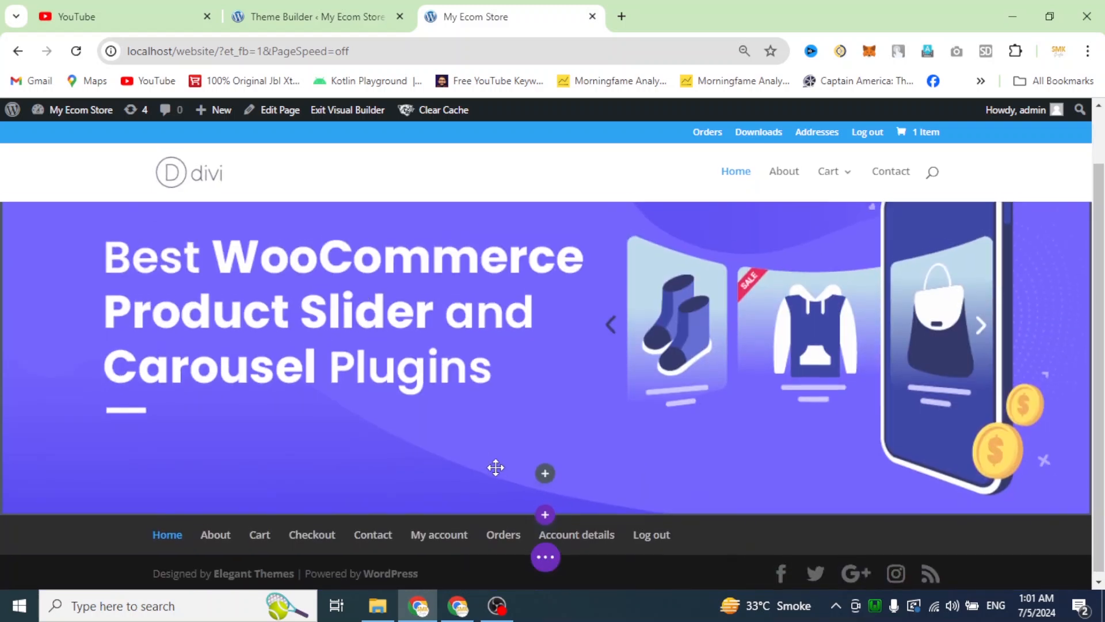
left_click(544, 519)
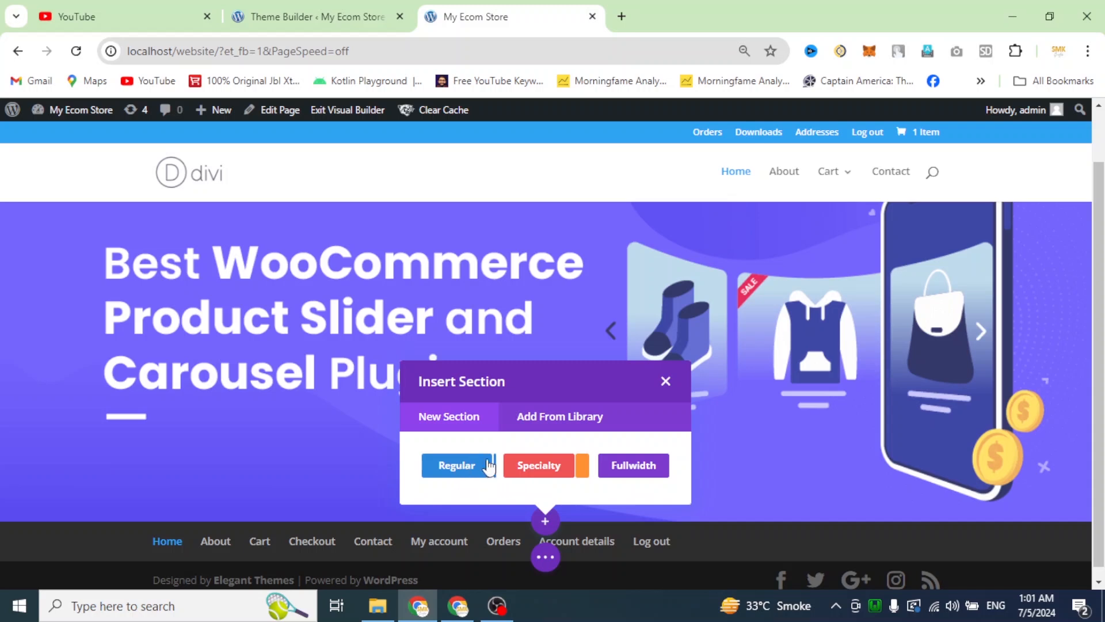
left_click(555, 477)
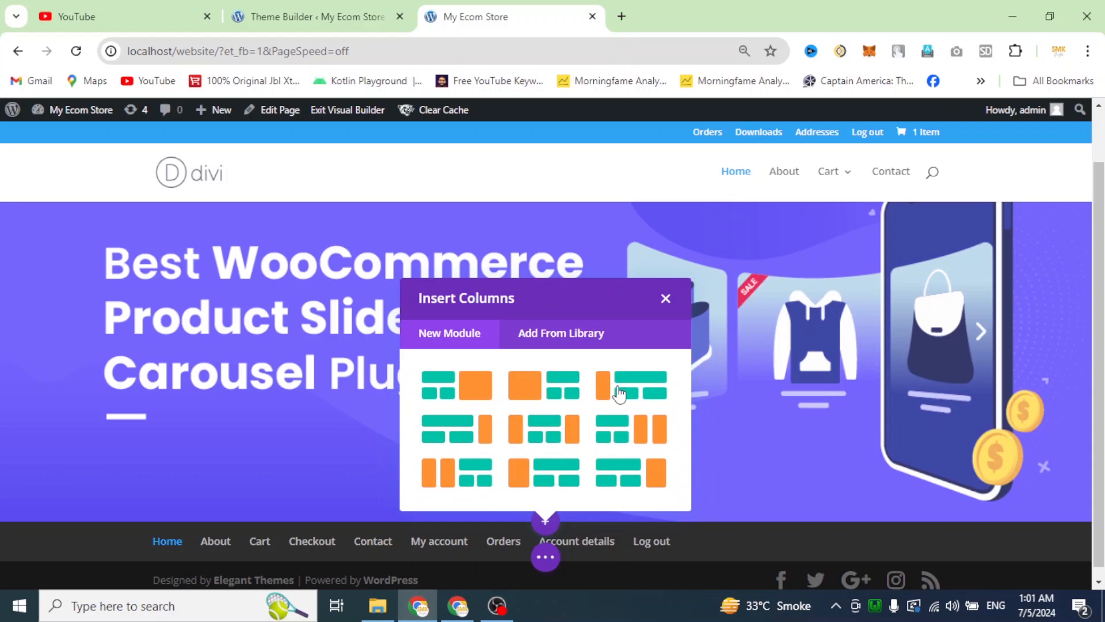
left_click(666, 299)
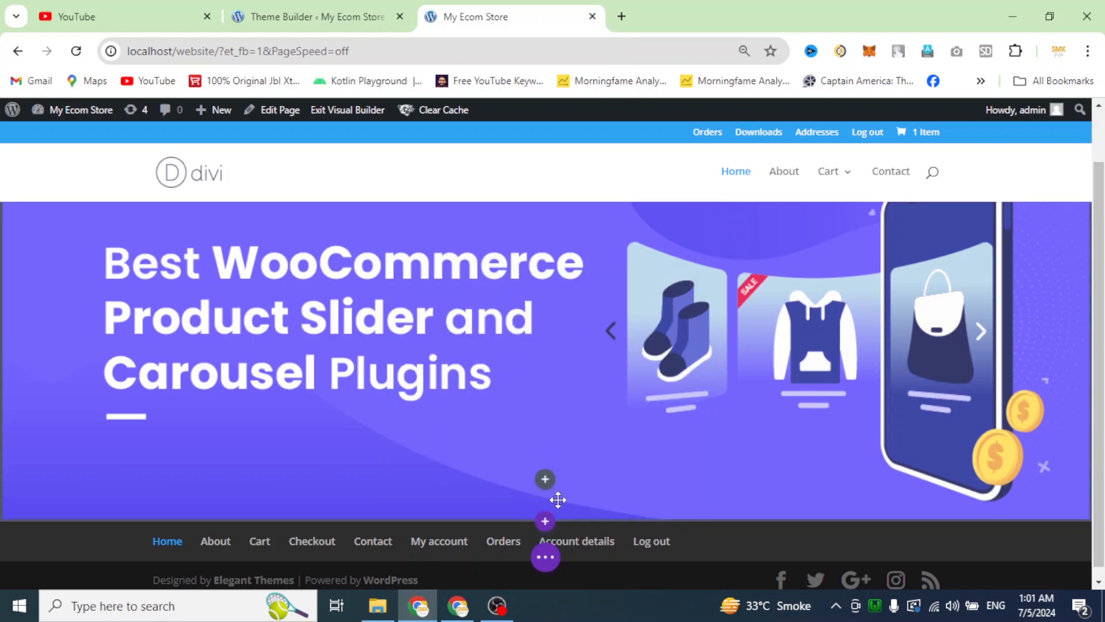
Add a regular section with a row of three equal columns below the banner and insert a Blurb module in the first column.
left_click(545, 521)
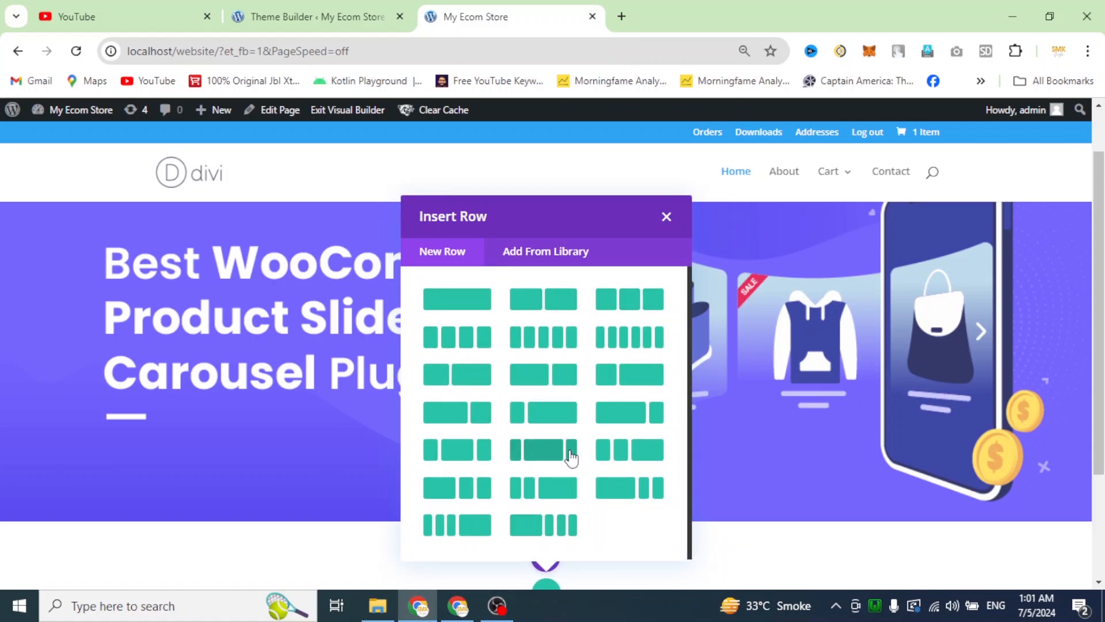
left_click(628, 299)
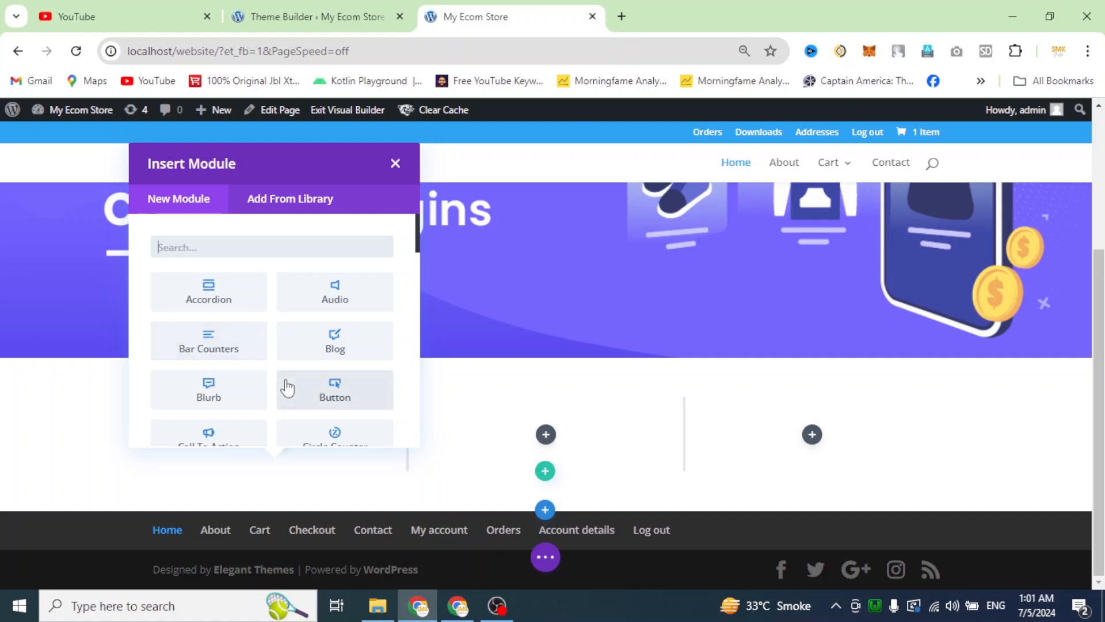
scroll(346, 397, "down", 12)
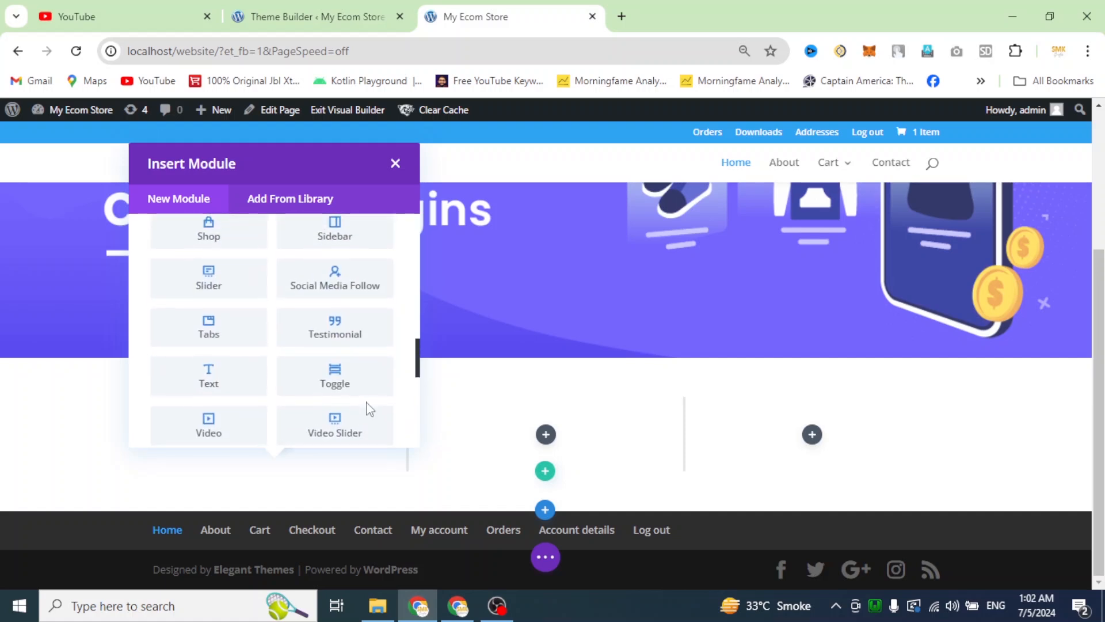
scroll(368, 409, "down", 1)
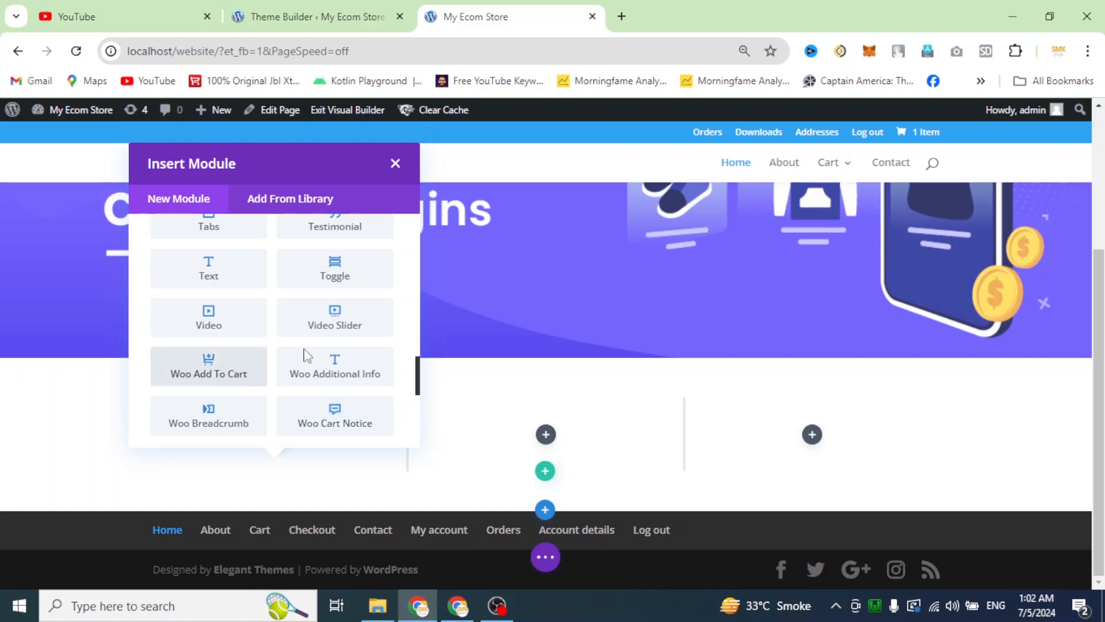
scroll(336, 401, "down", 4)
scroll(335, 401, "down", 2)
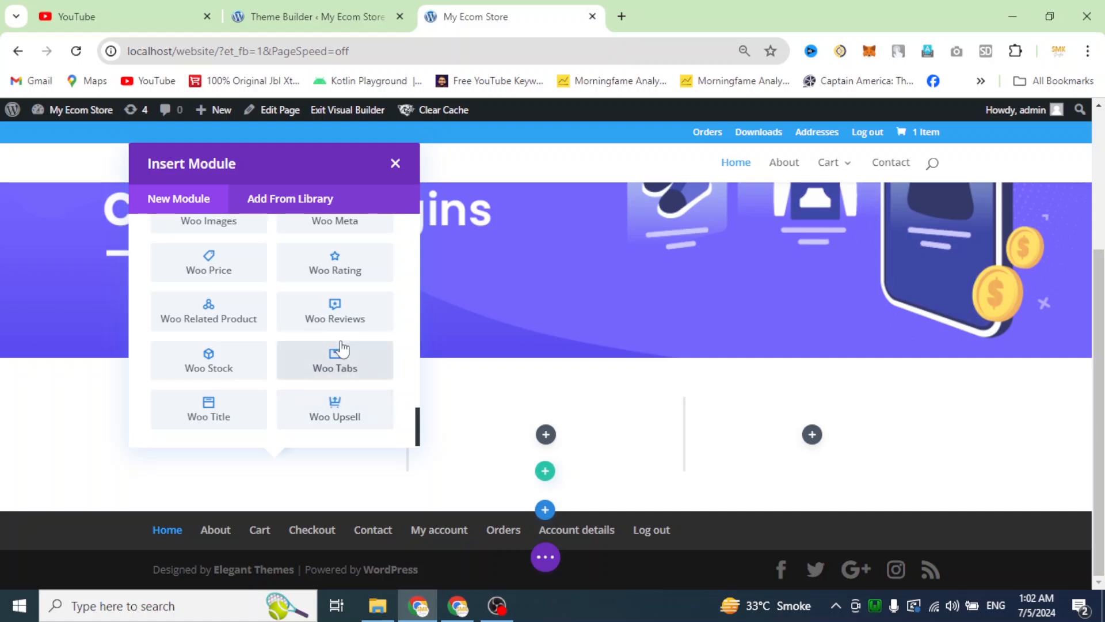
scroll(341, 351, "up", 10)
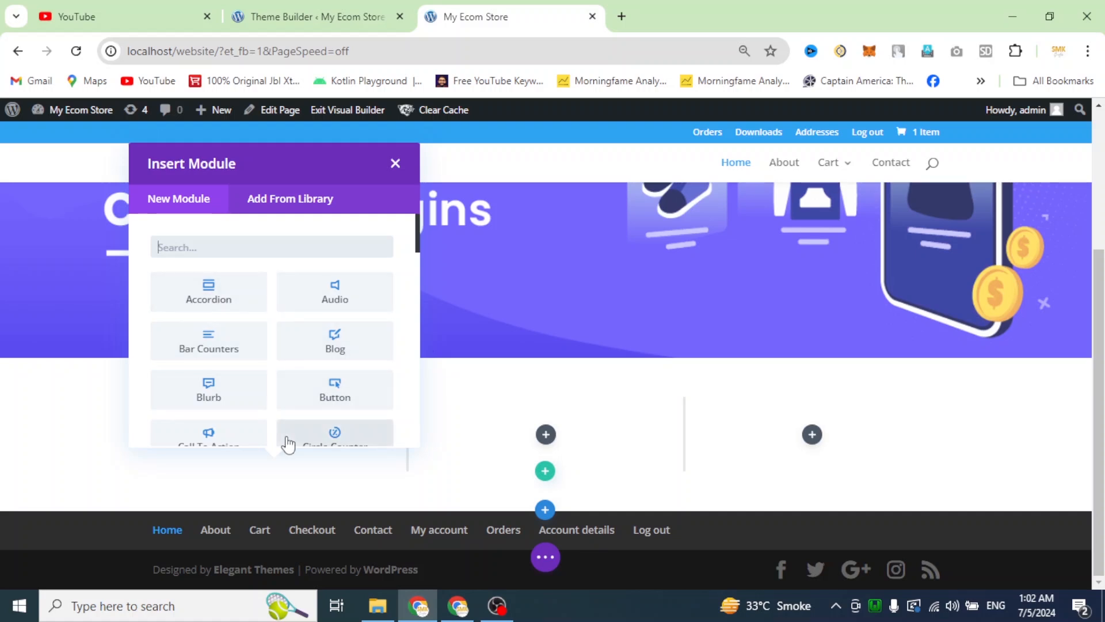
scroll(317, 406, "down", 1)
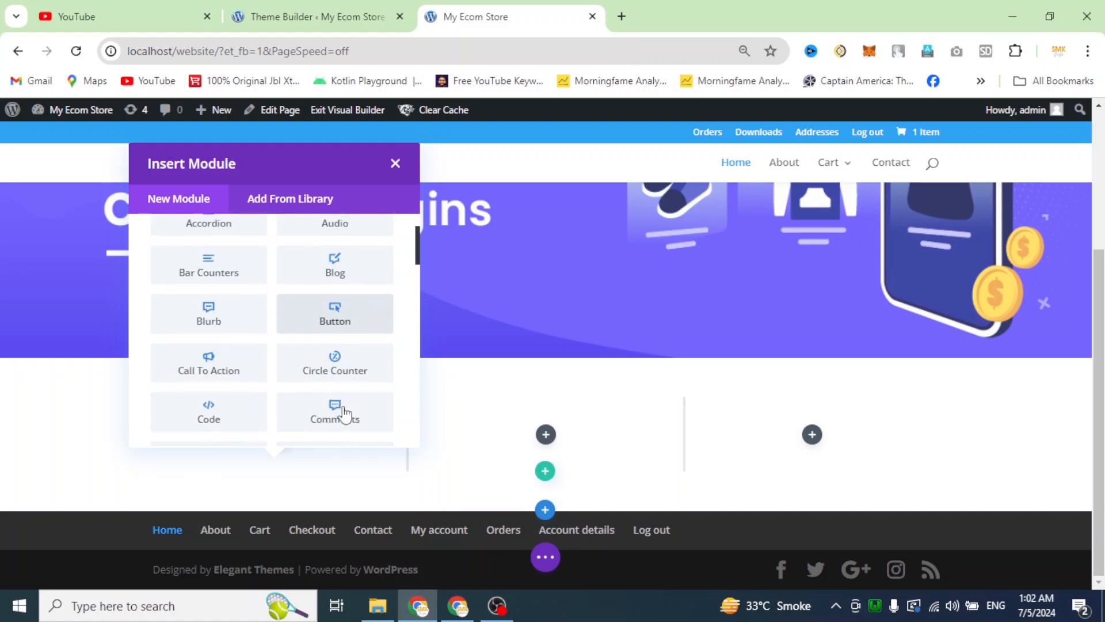
left_click(218, 315)
Title the blurb "Fashion" and delete the body text that follows its first two sentences.
scroll(310, 464, "down", 3)
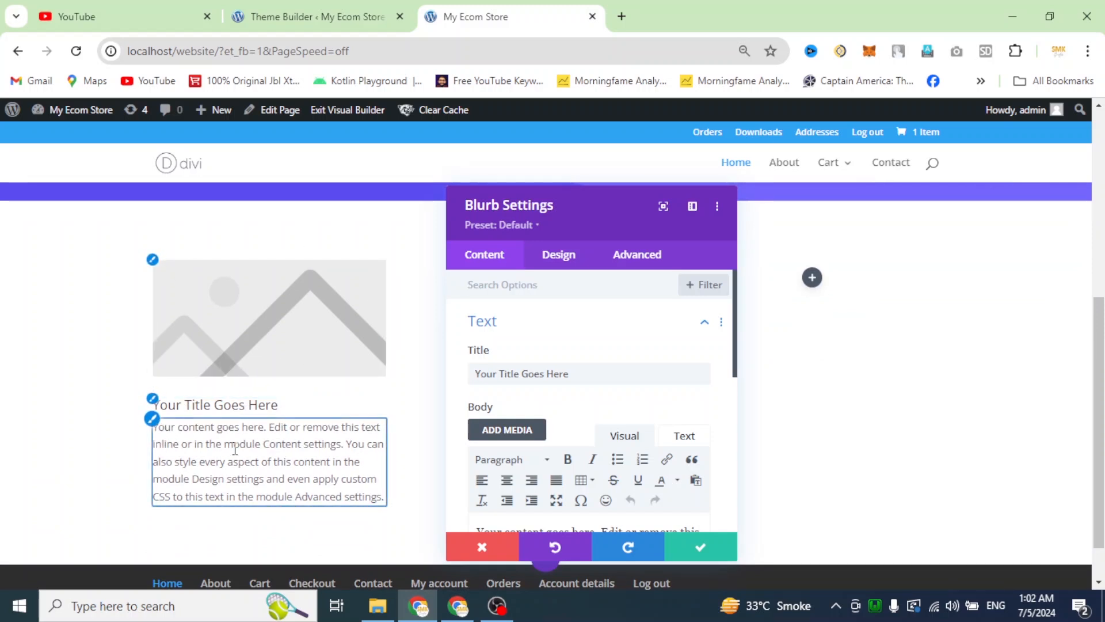
triple_click(550, 374)
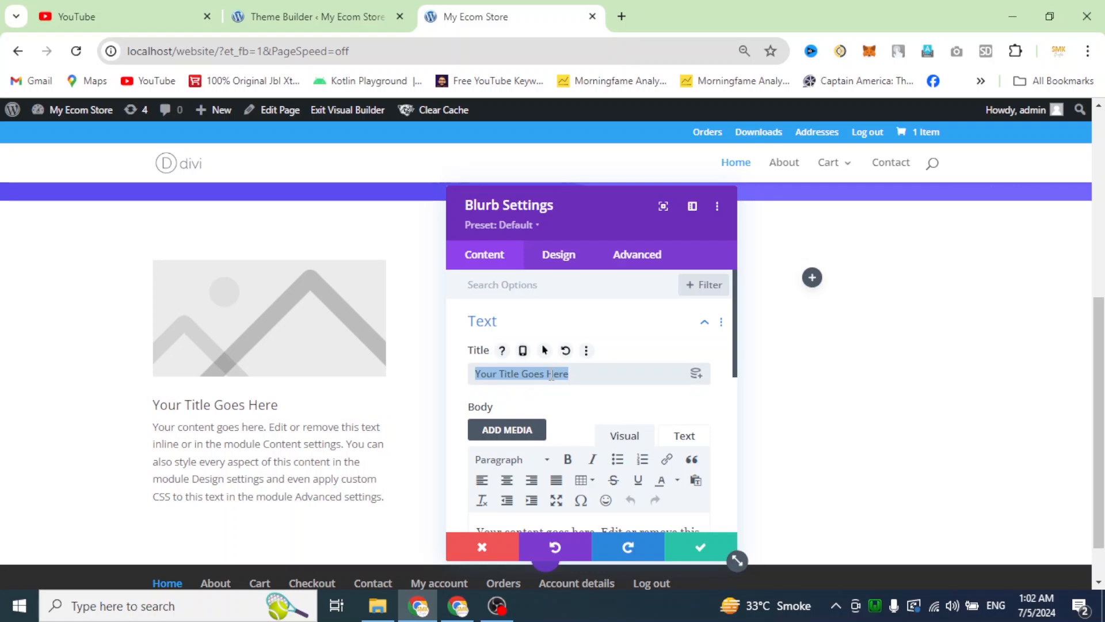
type("Fashion")
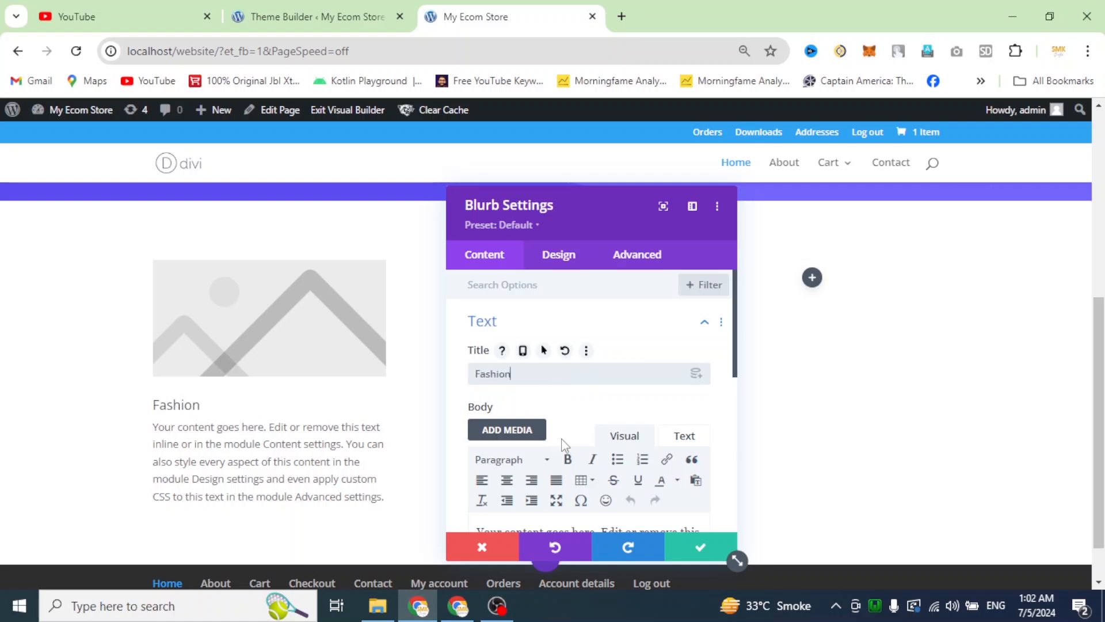
left_click(568, 461)
left_click(569, 421)
scroll(567, 439, "down", 2)
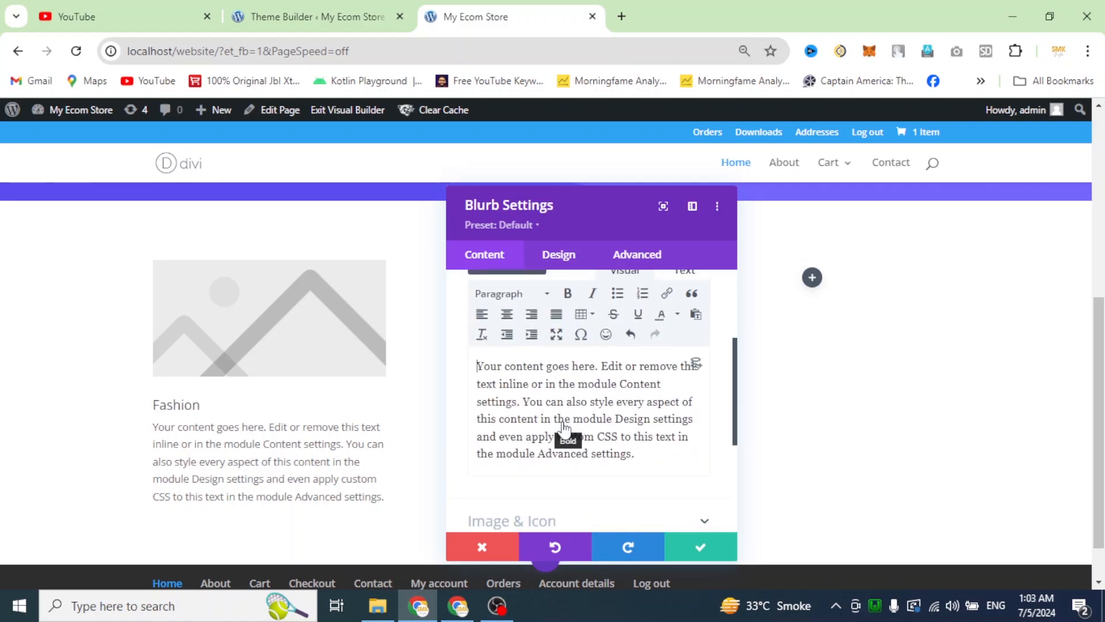
left_click_drag(642, 461, 521, 406)
key("BackSpace")
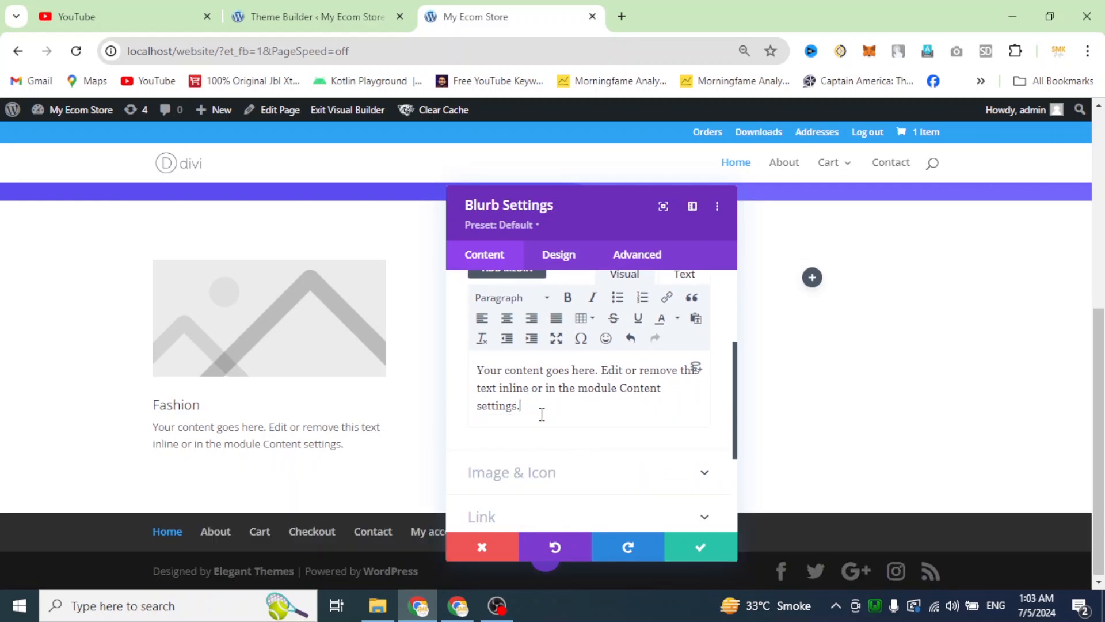
Replace the blurb's placeholder image with the blue-lit Edifier speaker picture from the media library.
left_click(565, 475)
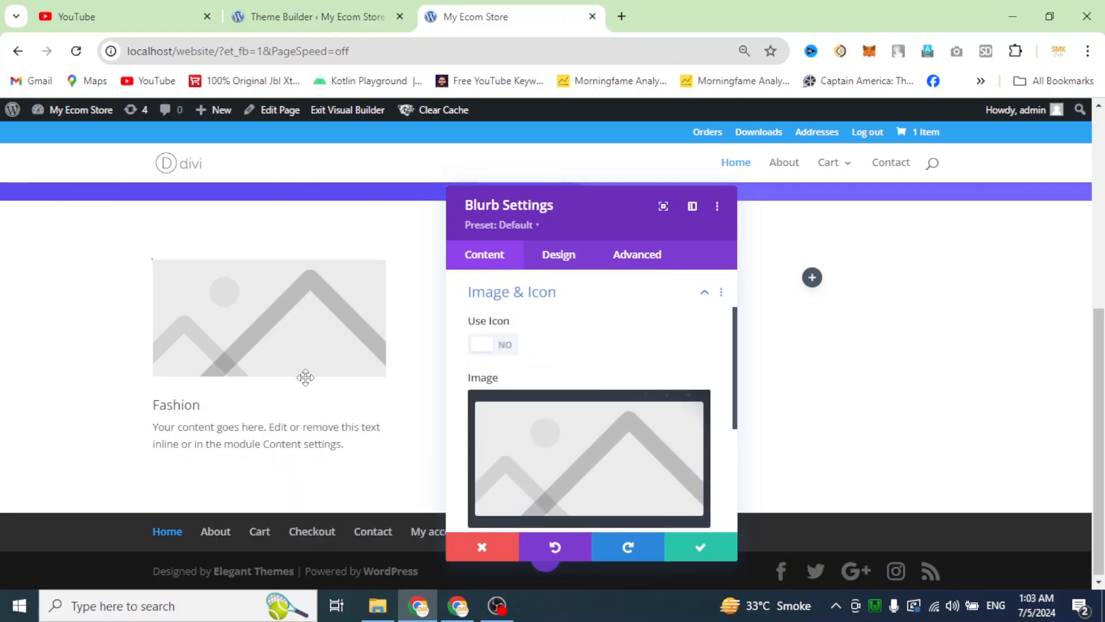
left_click(666, 410)
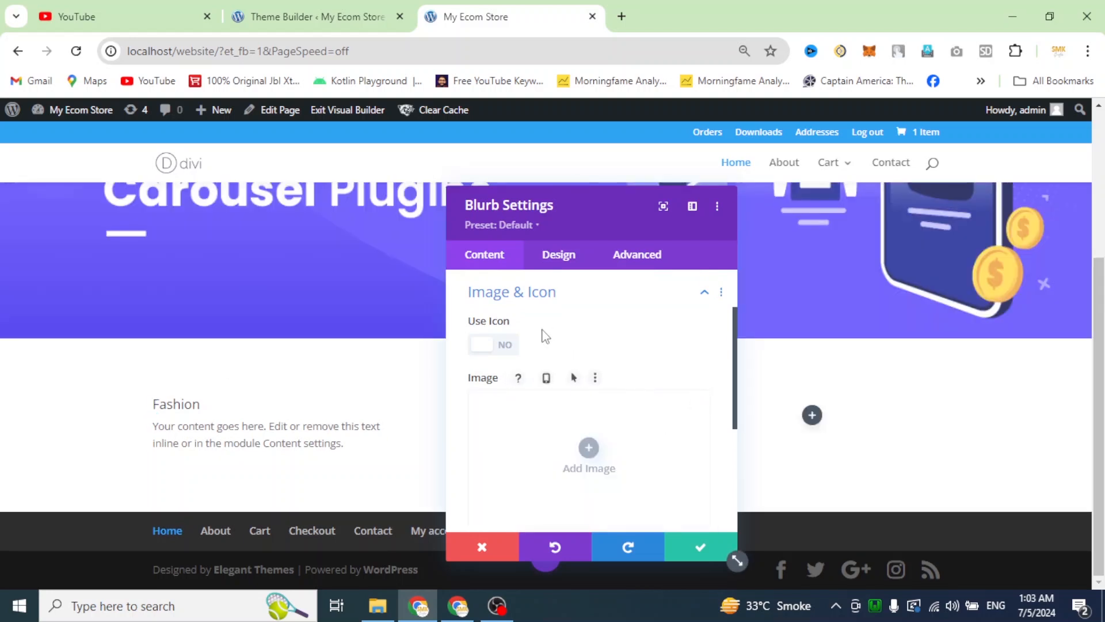
left_click(589, 448)
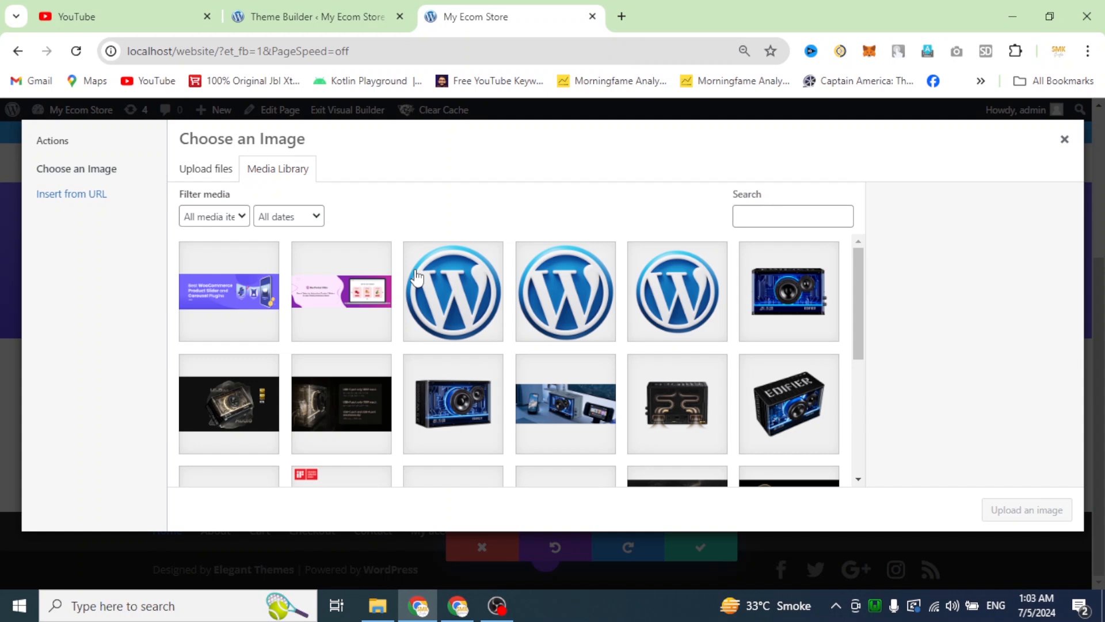
scroll(649, 407, "down", 5)
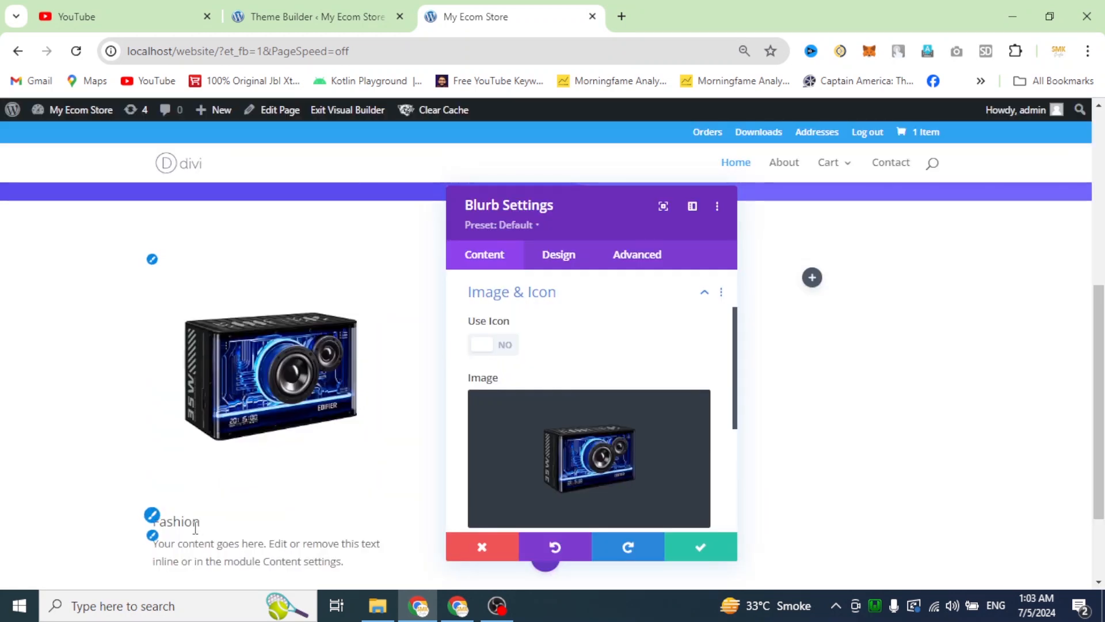
Center the text alignment of the Fashion blurb.
left_click(543, 259)
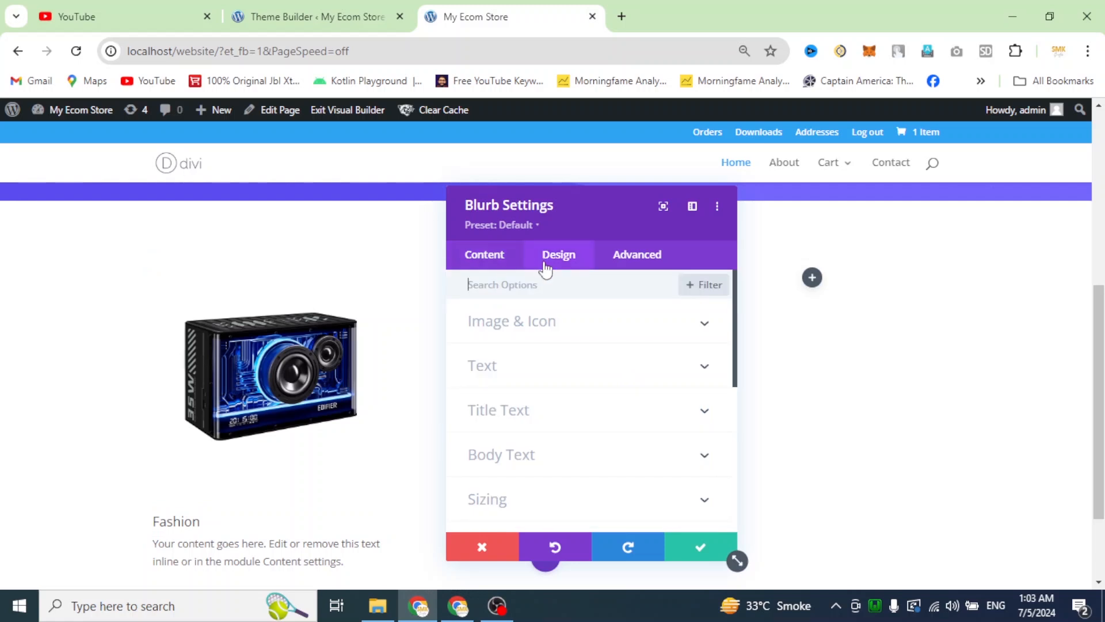
left_click(524, 377)
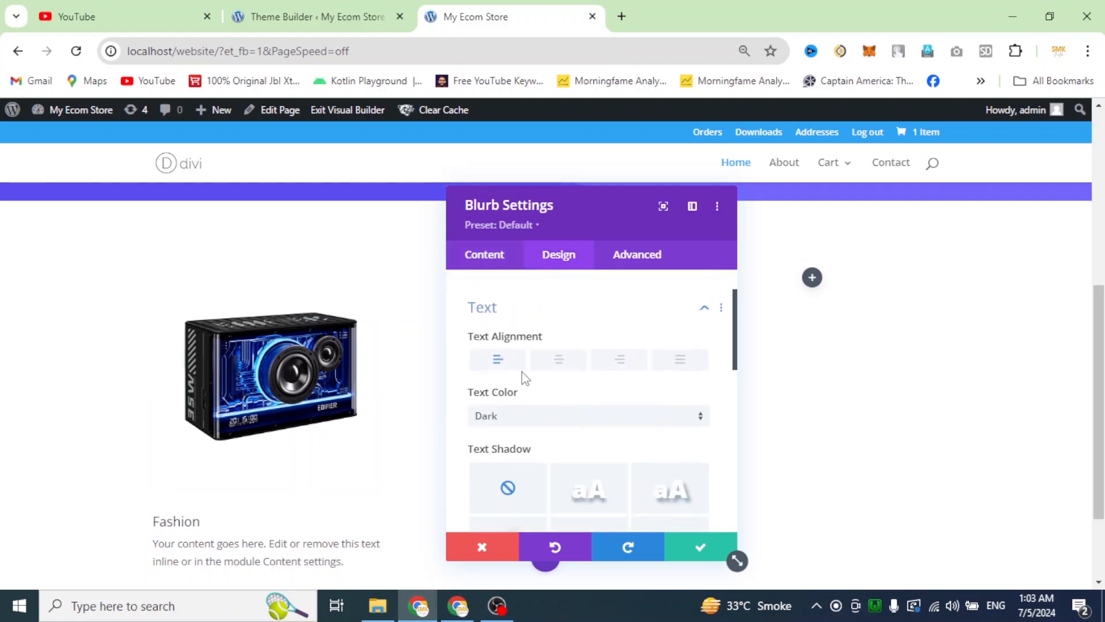
left_click(558, 346)
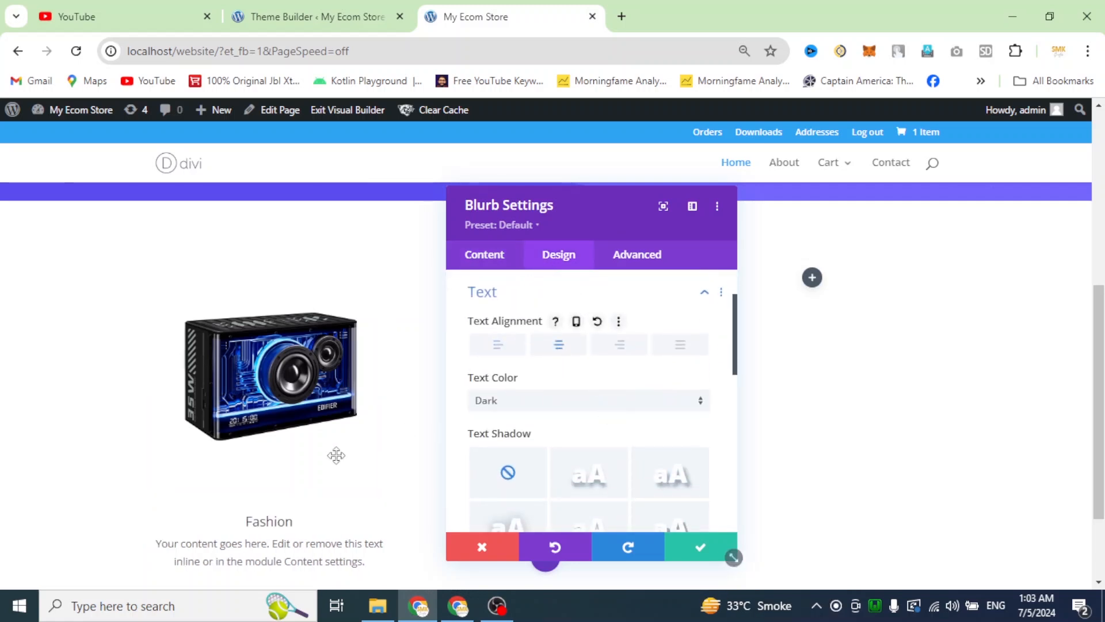
Set the Fashion blurb's title font weight to Bold and its title text color to blue #0C71C3.
scroll(602, 420, "down", 5)
scroll(603, 422, "up", 1)
left_click(548, 332)
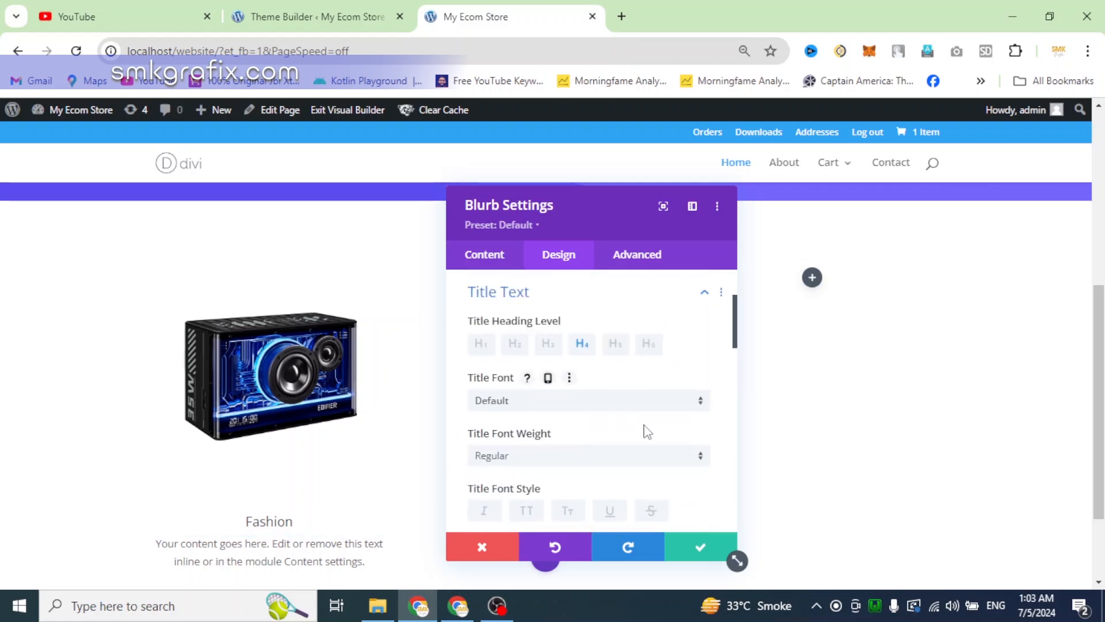
left_click(603, 400)
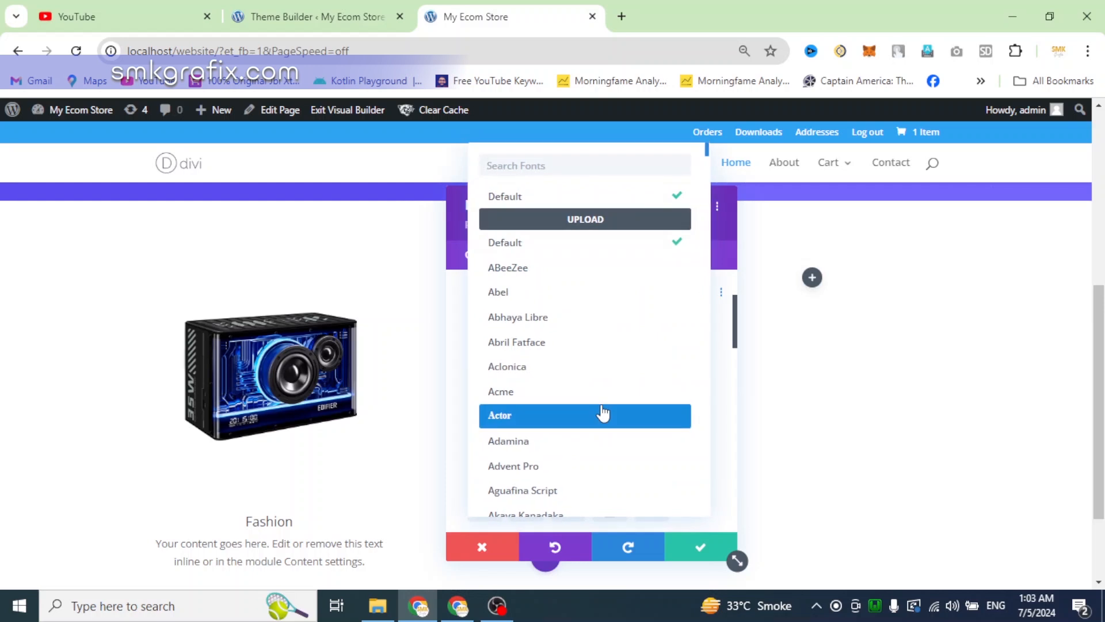
left_click(846, 413)
left_click(567, 454)
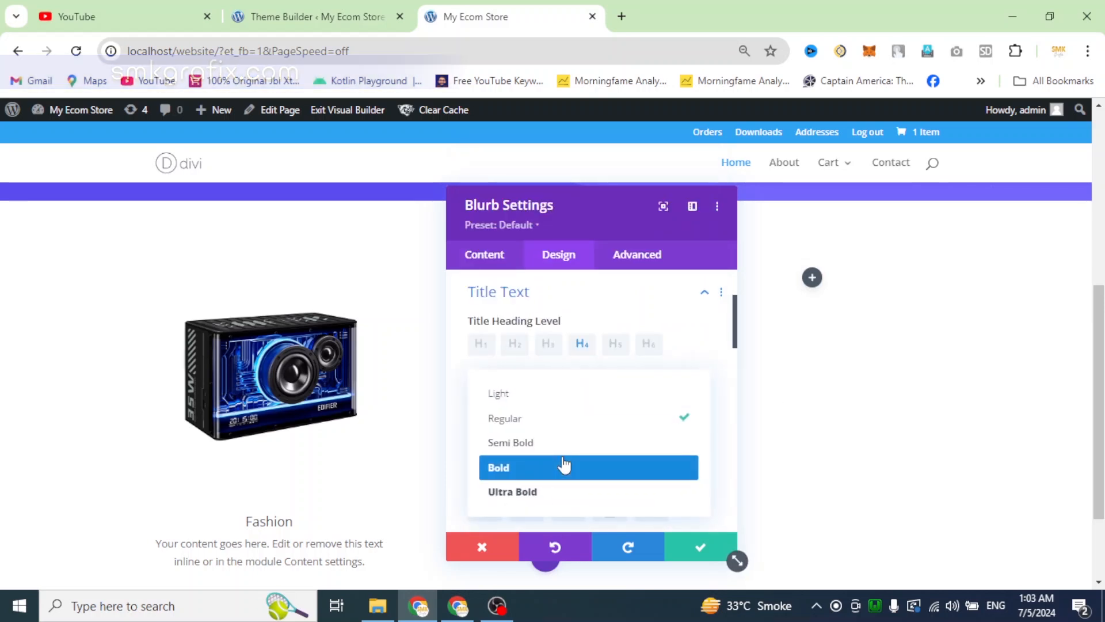
left_click(504, 467)
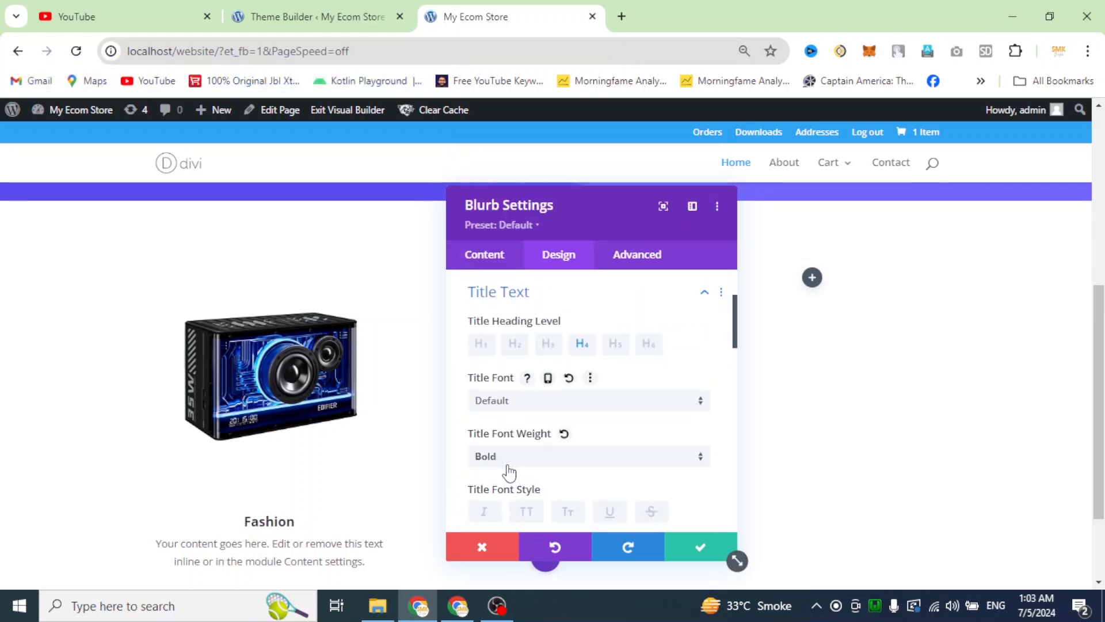
scroll(541, 476, "down", 2)
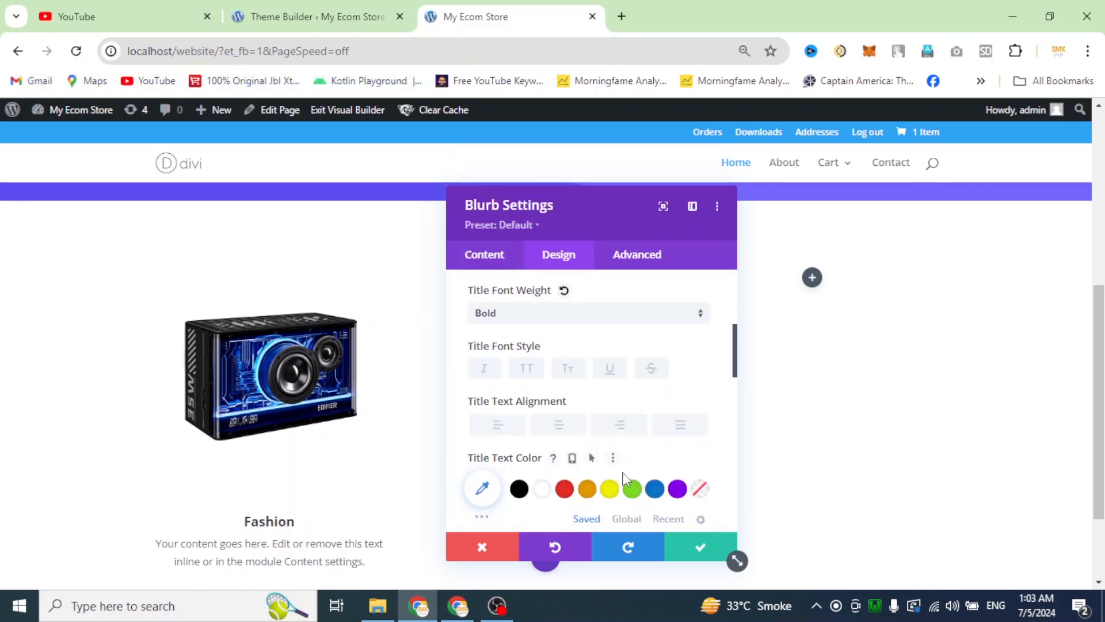
left_click(656, 493)
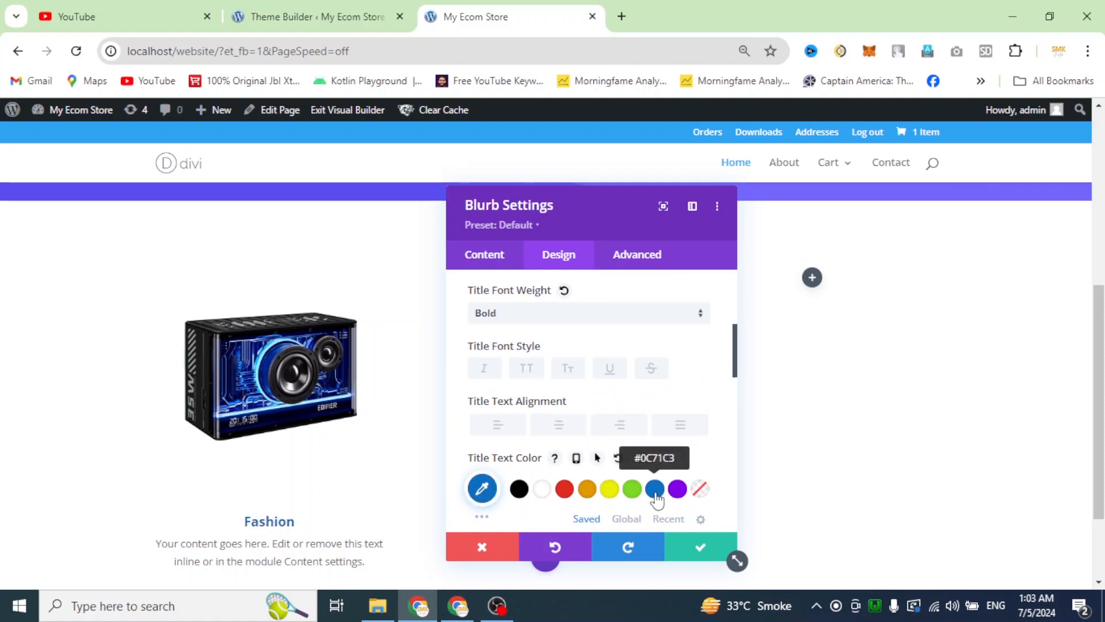
Justify the Fashion blurb's body text and save the module.
scroll(572, 444, "down", 5)
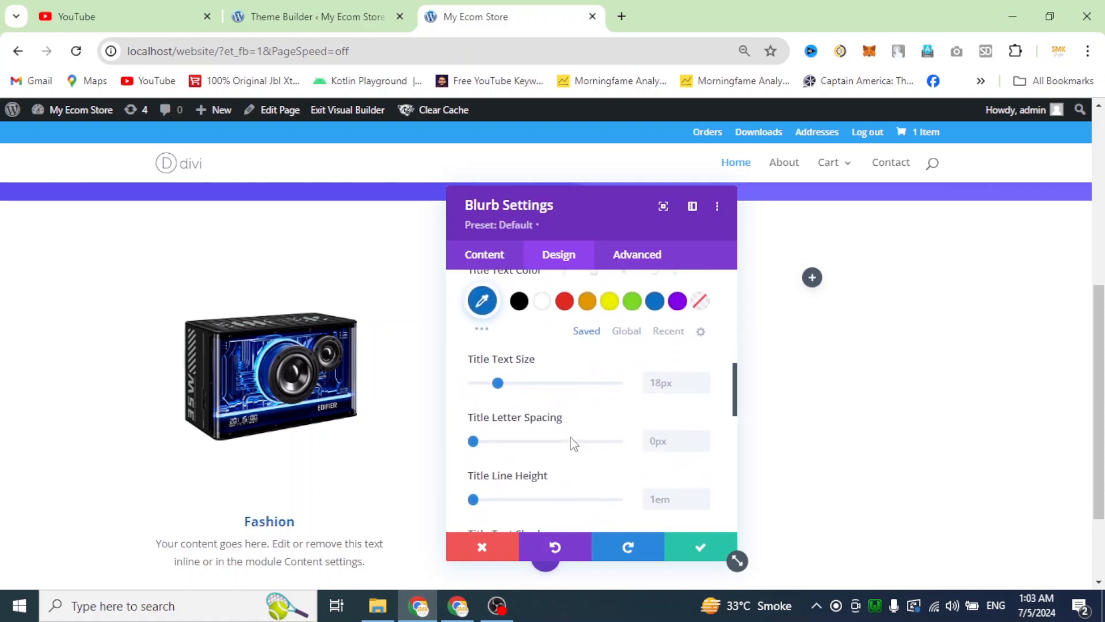
scroll(572, 444, "down", 6)
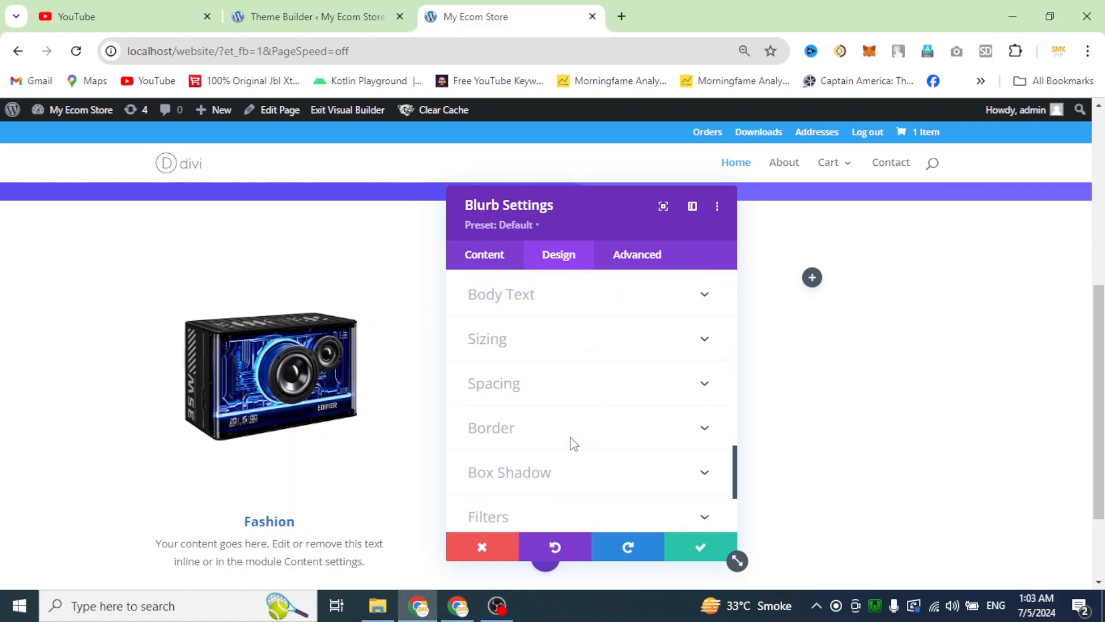
left_click(557, 305)
scroll(582, 465, "down", 1)
scroll(581, 465, "up", 1)
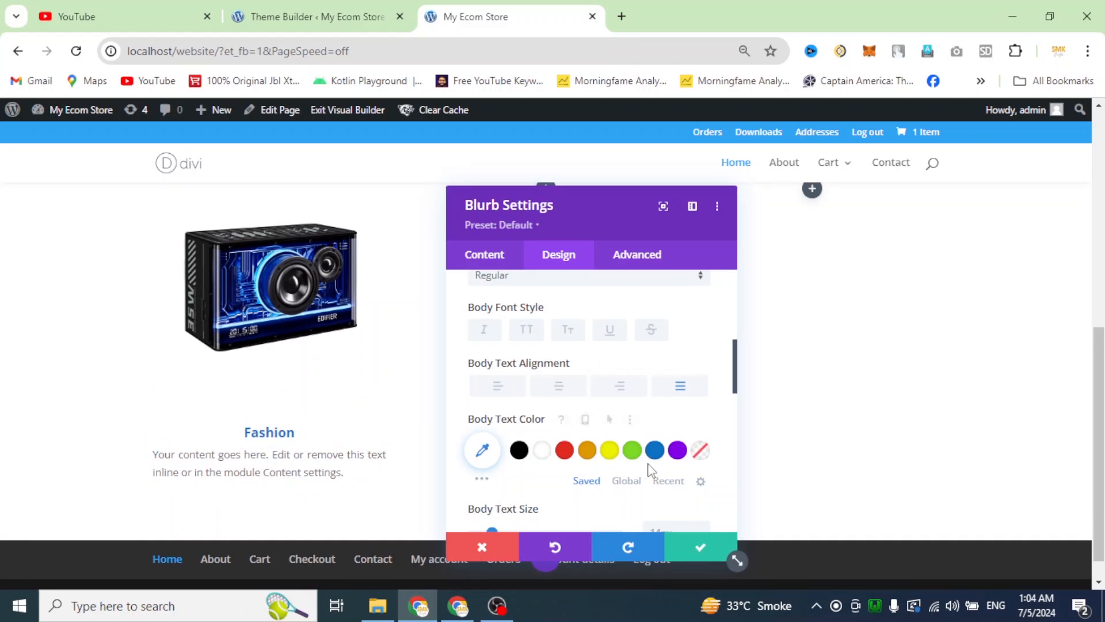
scroll(593, 424, "down", 12)
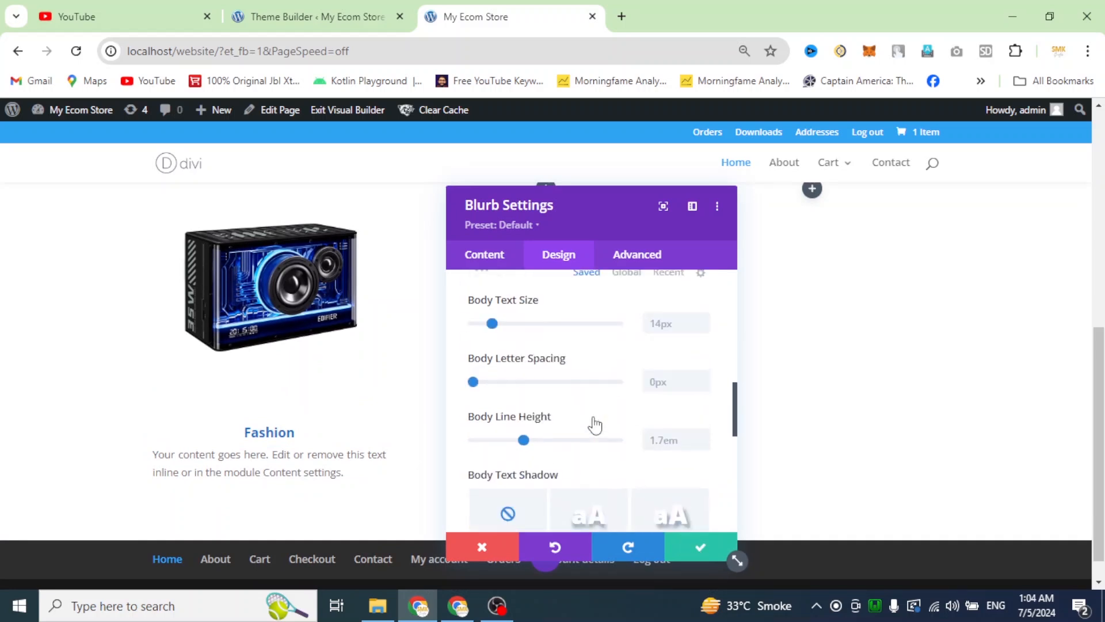
left_click(702, 548)
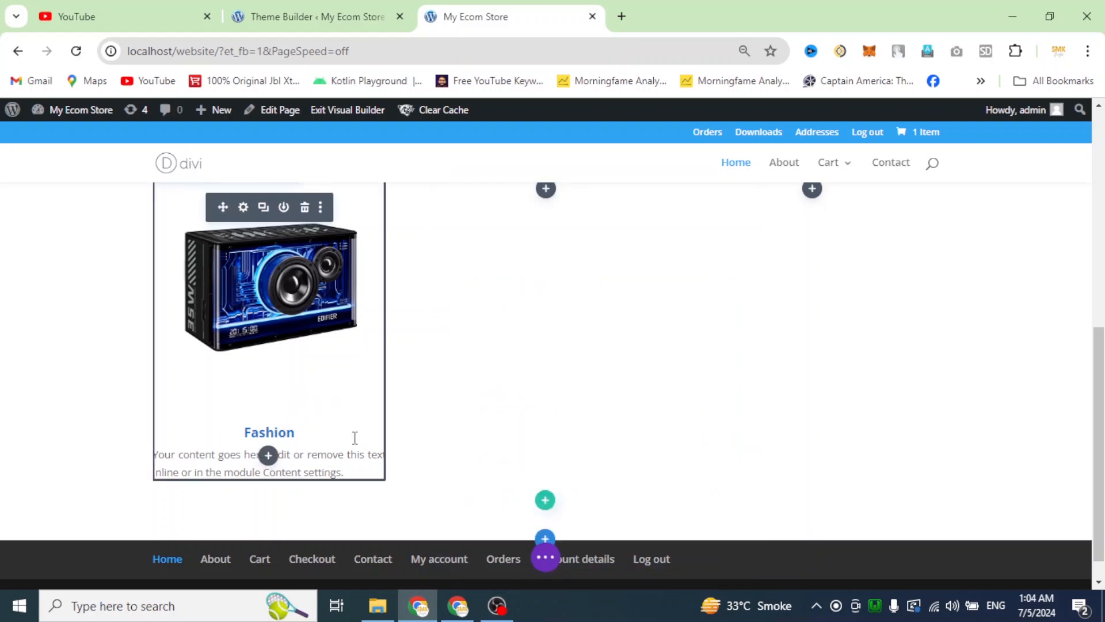
scroll(395, 378, "up", 1)
scroll(394, 379, "down", 1)
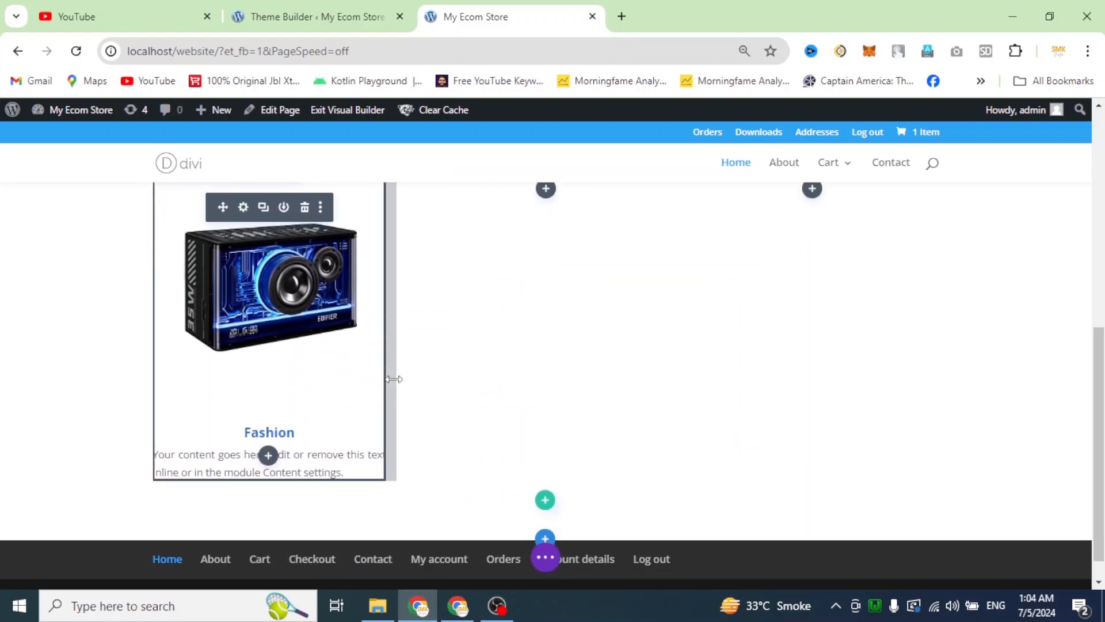
scroll(394, 378, "up", 1)
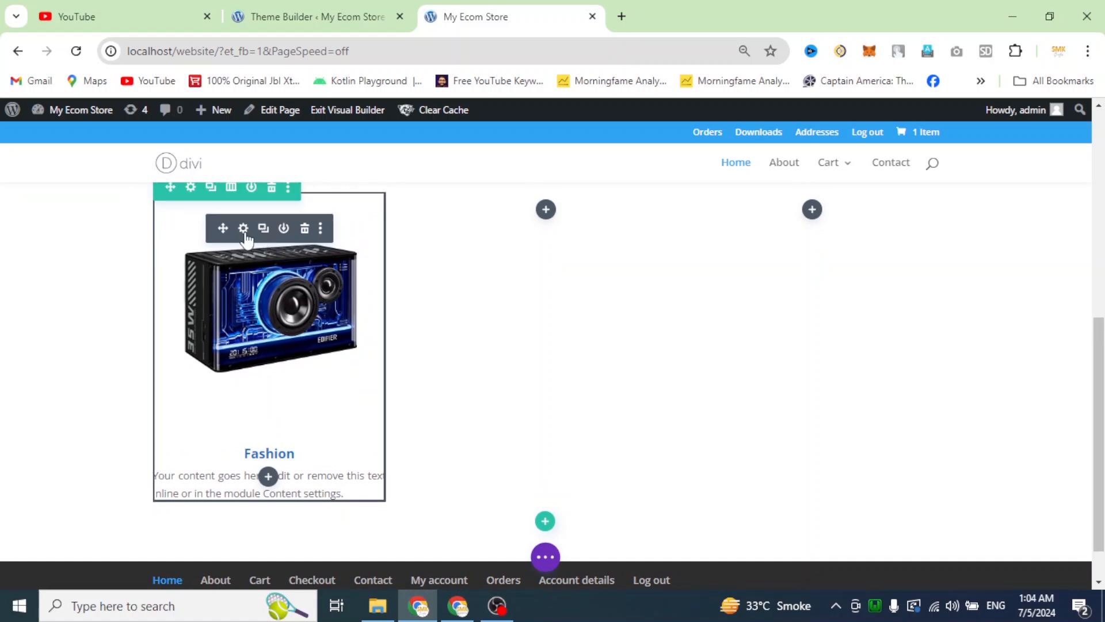
left_click(245, 230)
scroll(573, 402, "down", 3)
scroll(576, 401, "down", 2)
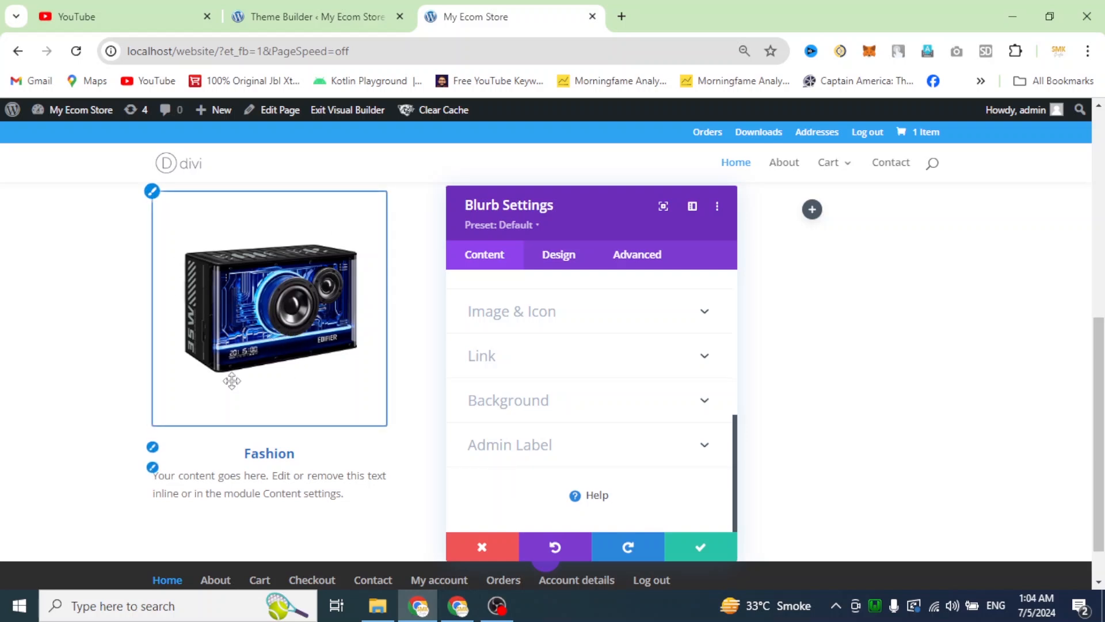
left_click(691, 555)
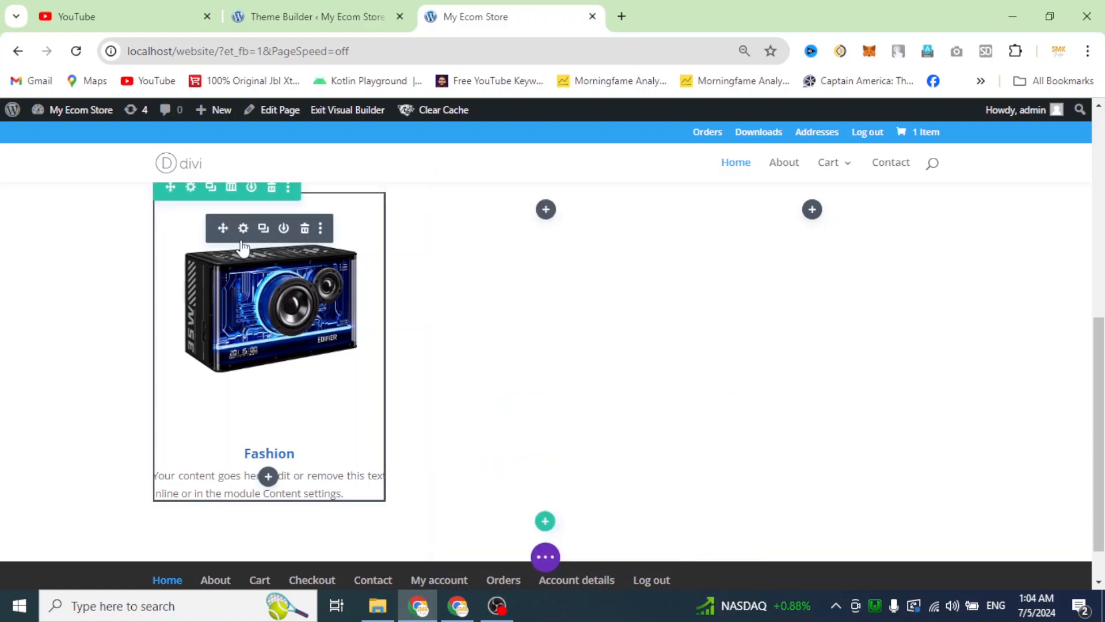
Duplicate the Fashion blurb and place one copy in the second column and one in the third column of the row.
left_click(263, 229)
scroll(265, 288, "down", 4)
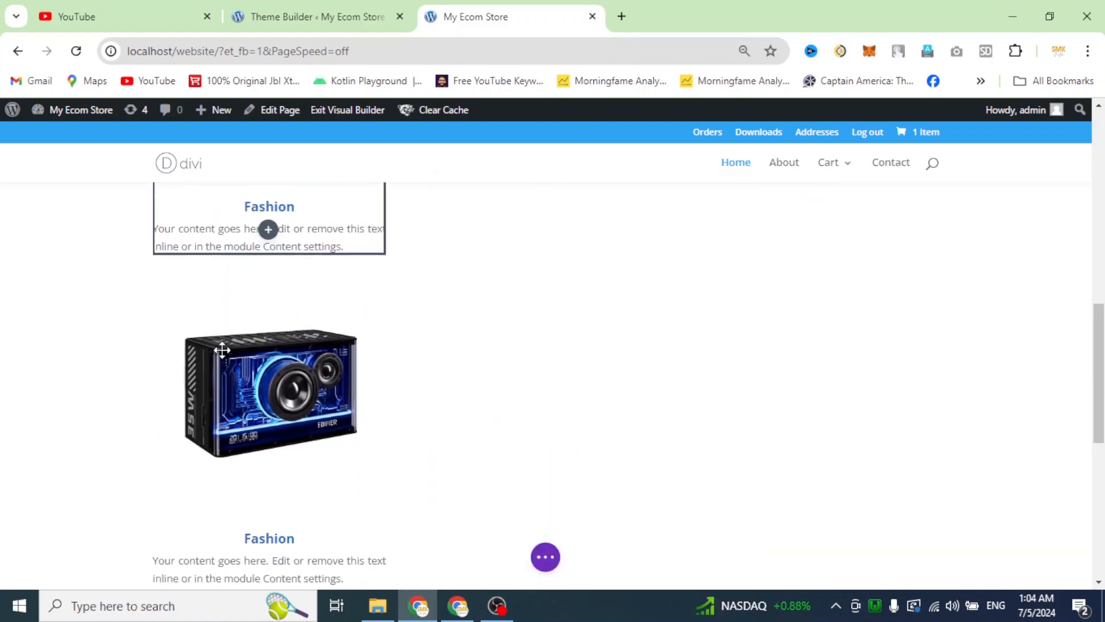
left_click_drag(462, 212, 545, 323)
scroll(875, 236, "up", 5)
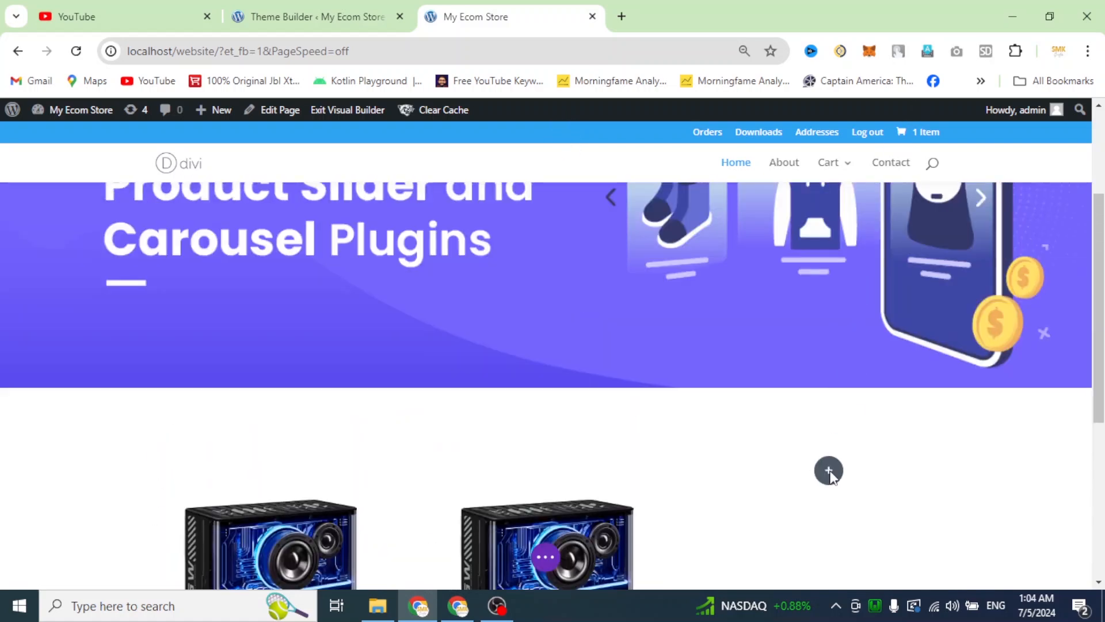
scroll(841, 552, "down", 1)
scroll(850, 504, "down", 4)
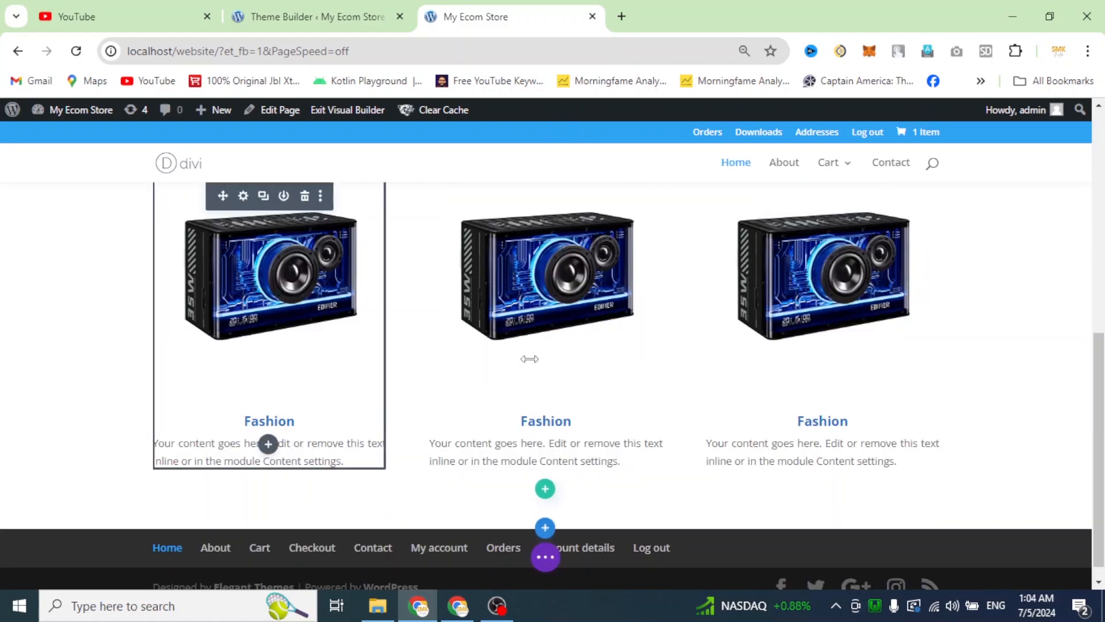
Retitle the second column's blurb "Health" and the third column's blurb "Sports", saving each module.
left_click(520, 198)
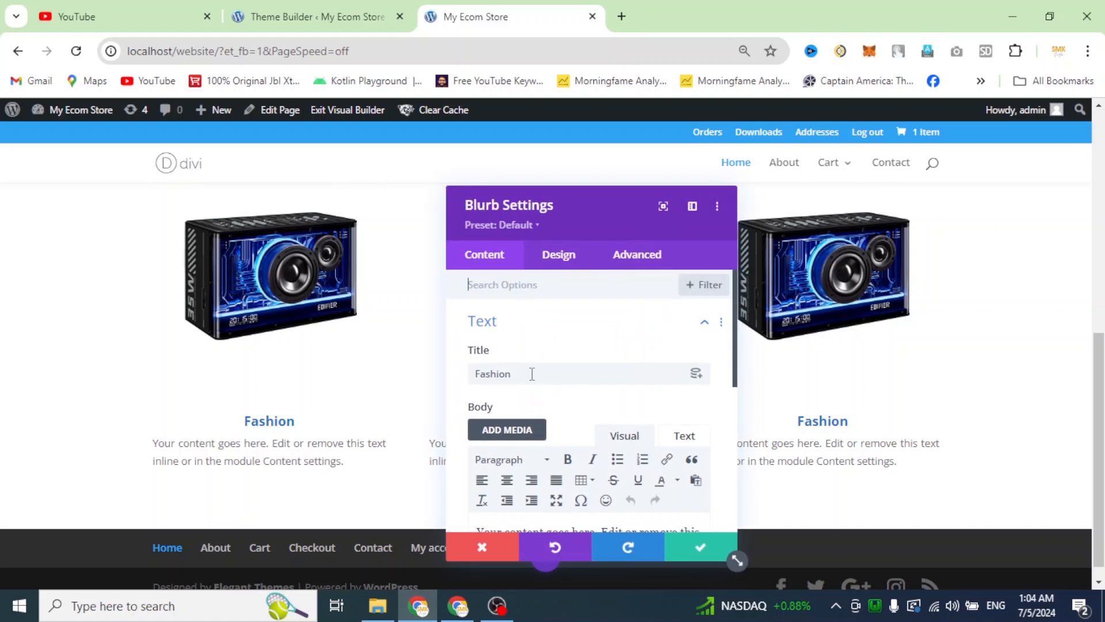
left_click_drag(531, 375, 269, 410)
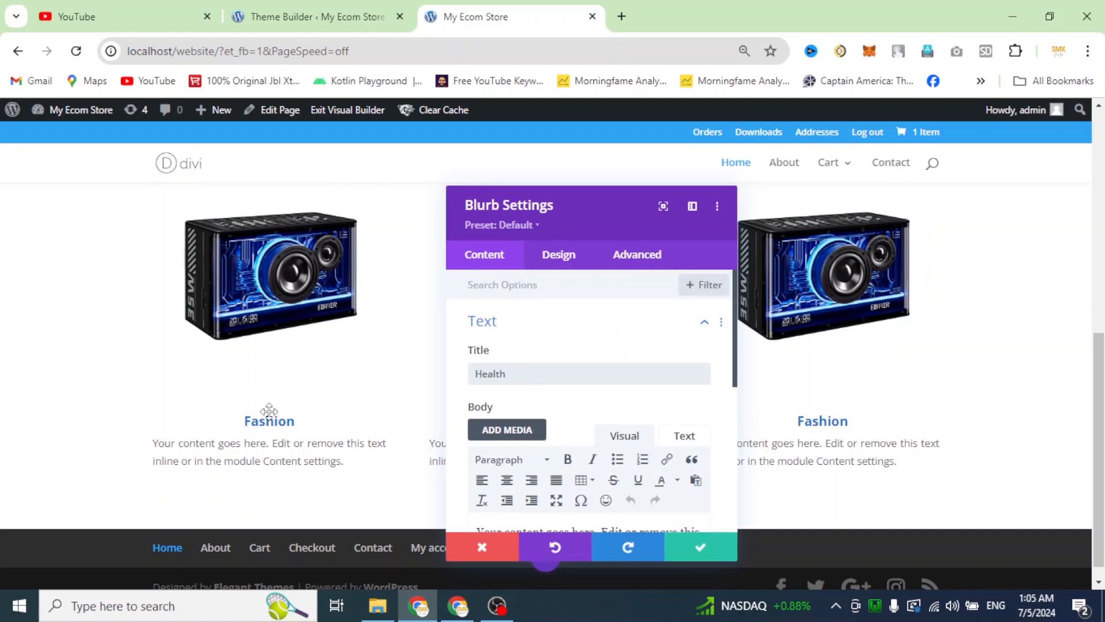
key("Return")
left_click(804, 196)
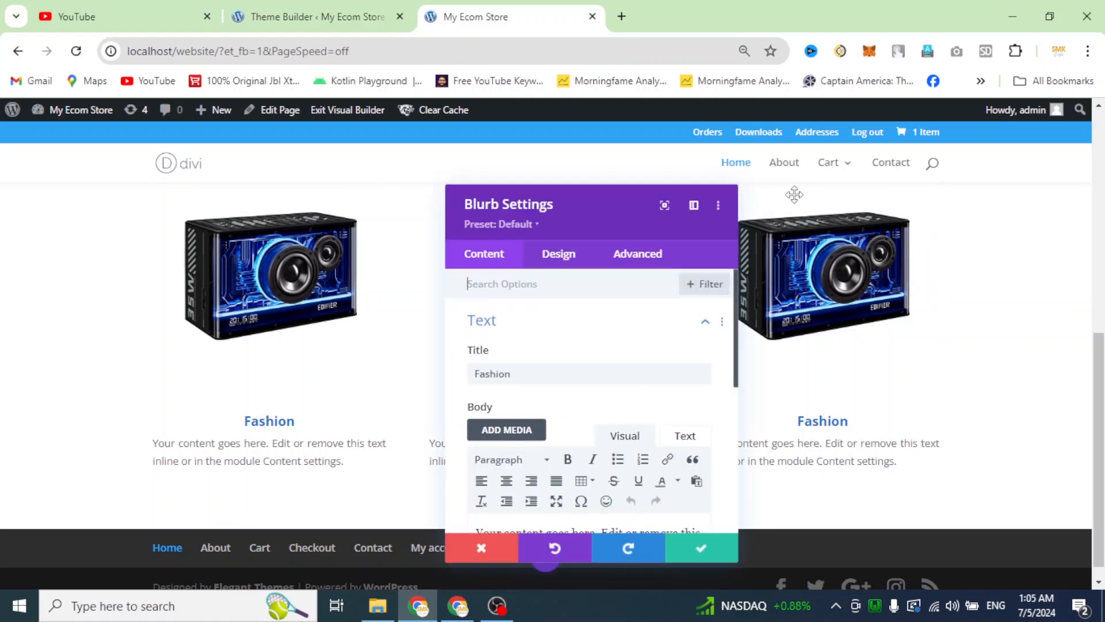
double_click(531, 374)
type("Sports")
key("Return")
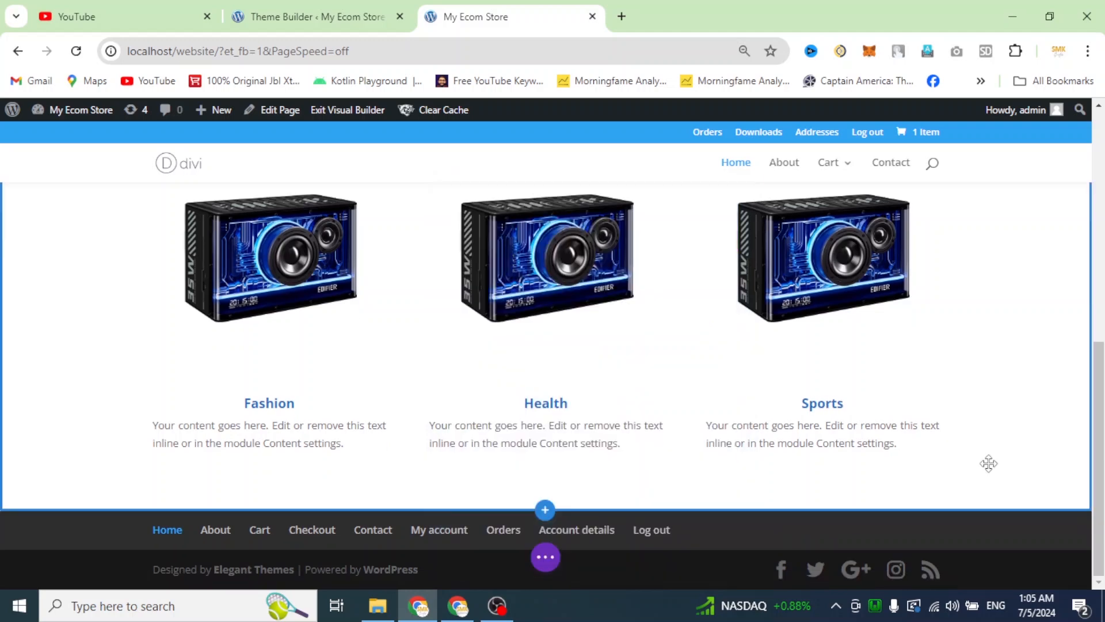
Add a section with a single-column row below the blurbs, insert a Contact Form module in it and save the module.
scroll(989, 464, "up", 3)
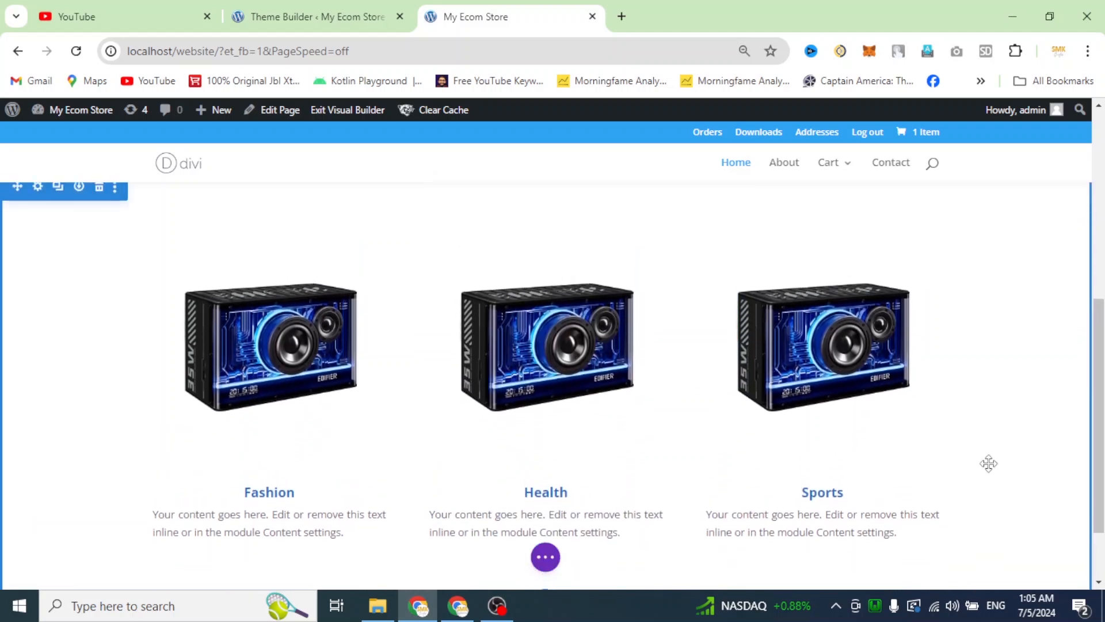
scroll(989, 464, "down", 3)
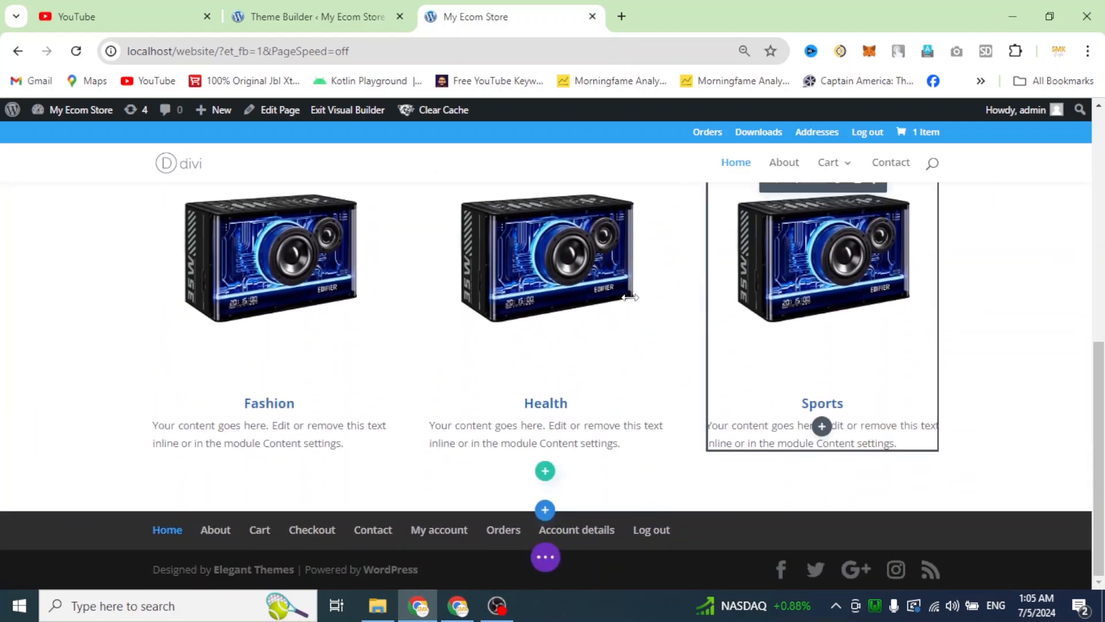
left_click(549, 510)
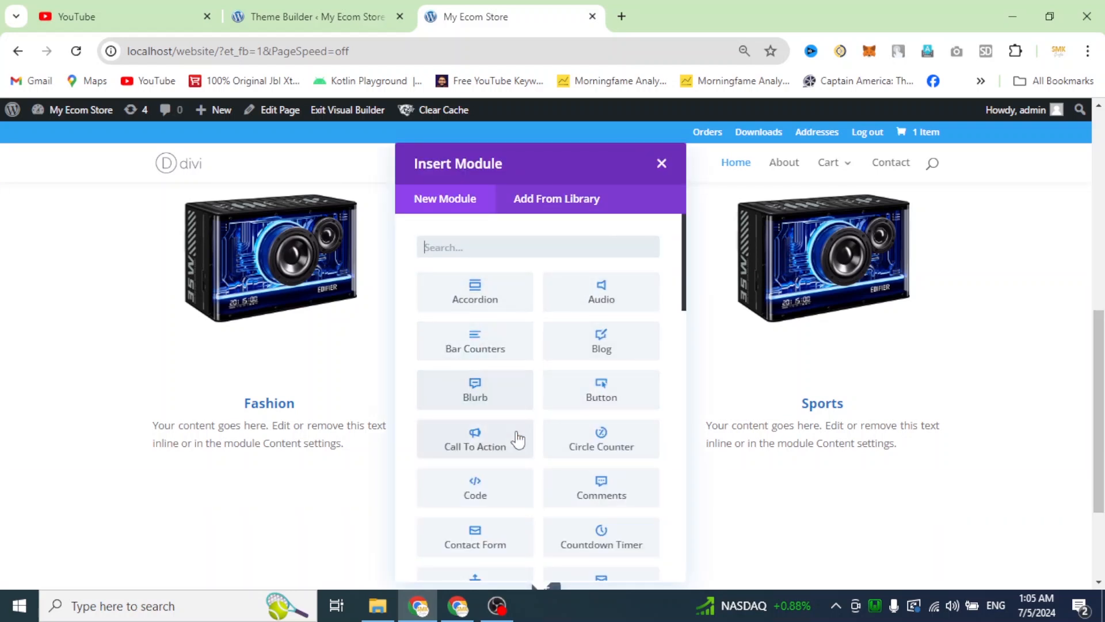
scroll(587, 495, "down", 2)
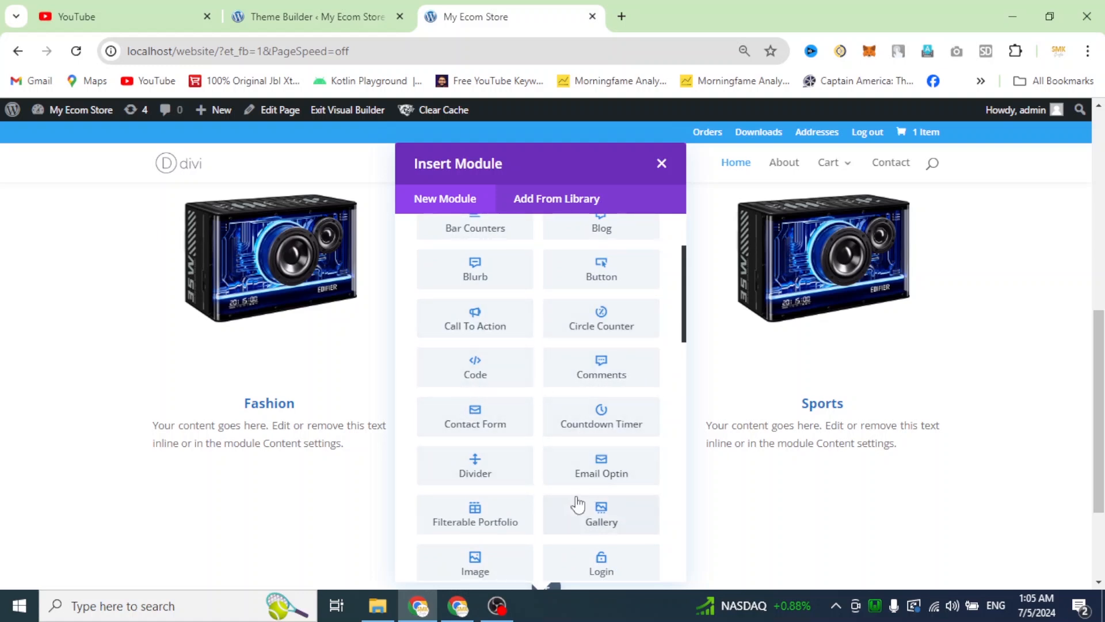
scroll(578, 504, "down", 2)
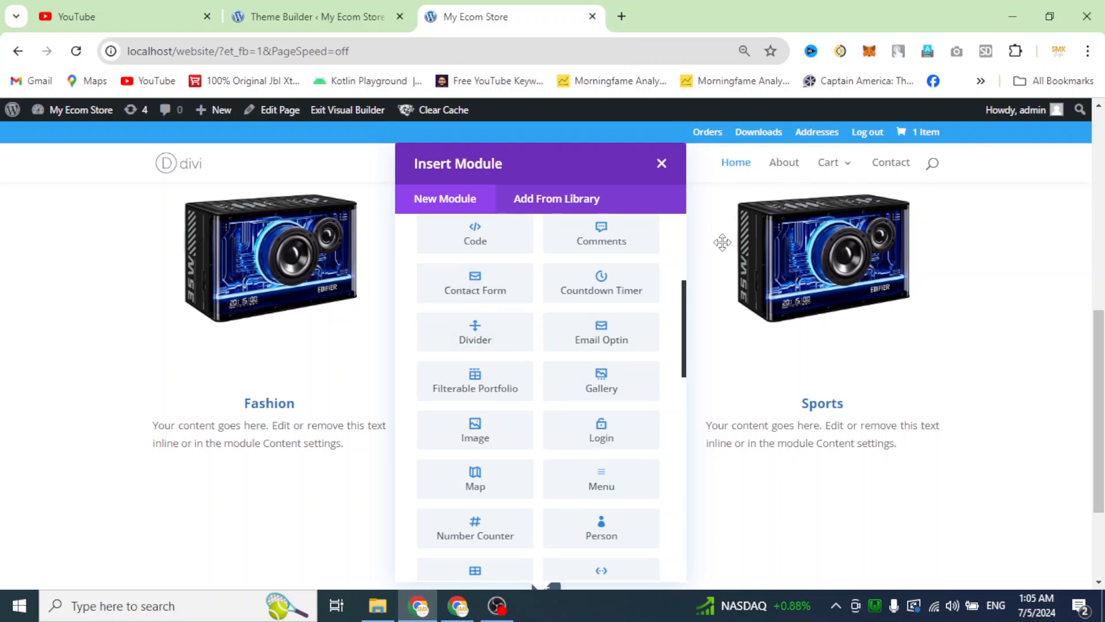
left_click(491, 307)
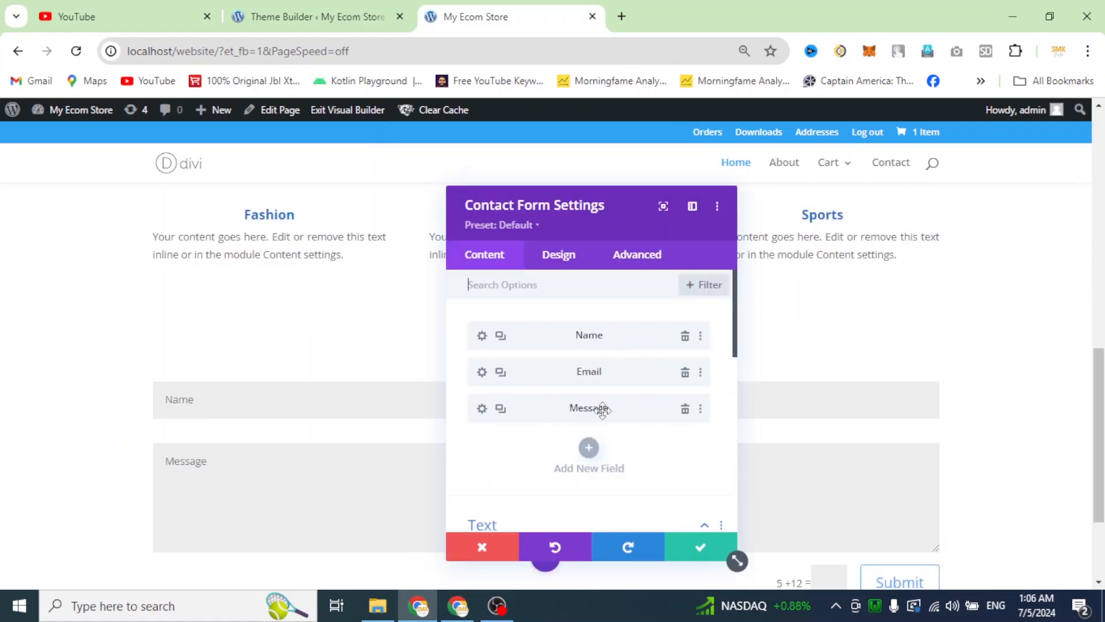
left_click(699, 547)
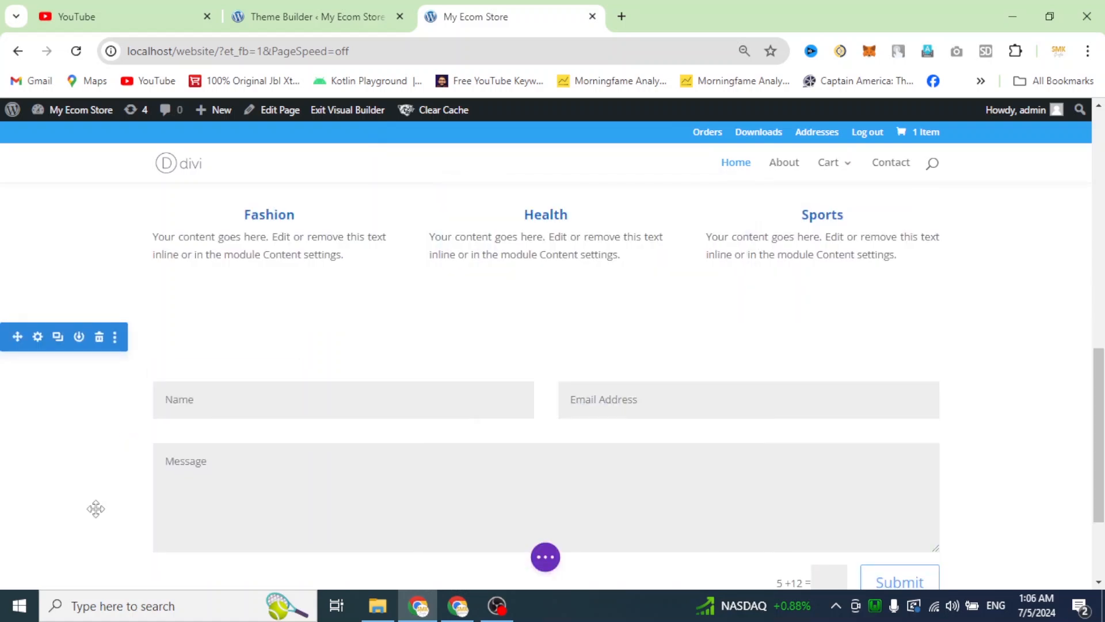
Review the Contact Form module's fields, text and email settings, then save and close the module.
scroll(144, 403, "down", 2)
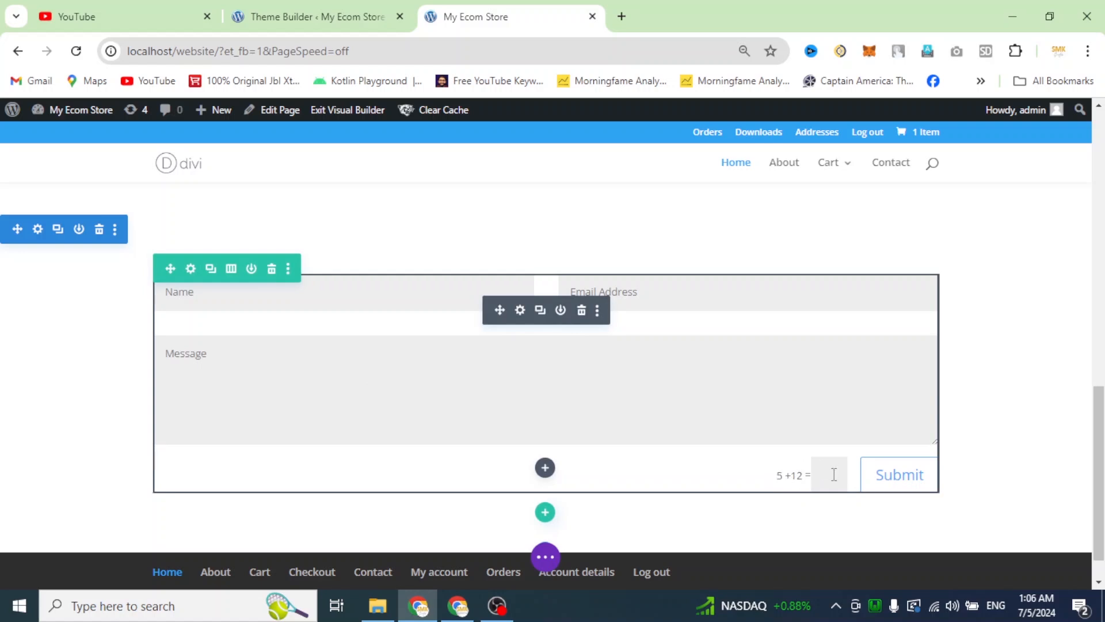
left_click(520, 309)
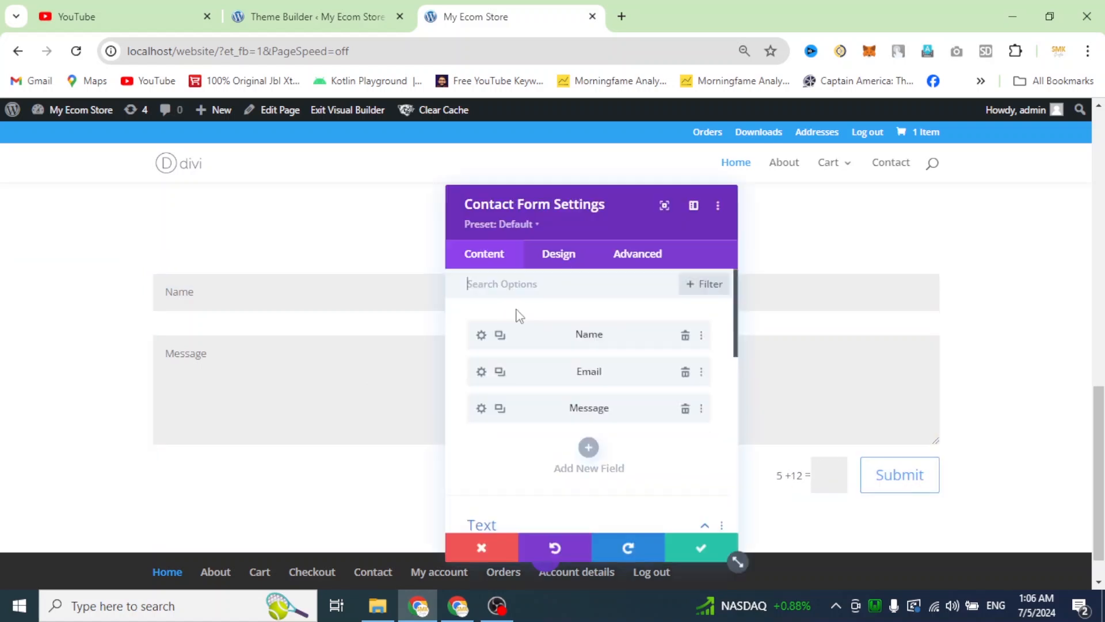
scroll(608, 415, "down", 3)
scroll(608, 410, "down", 5)
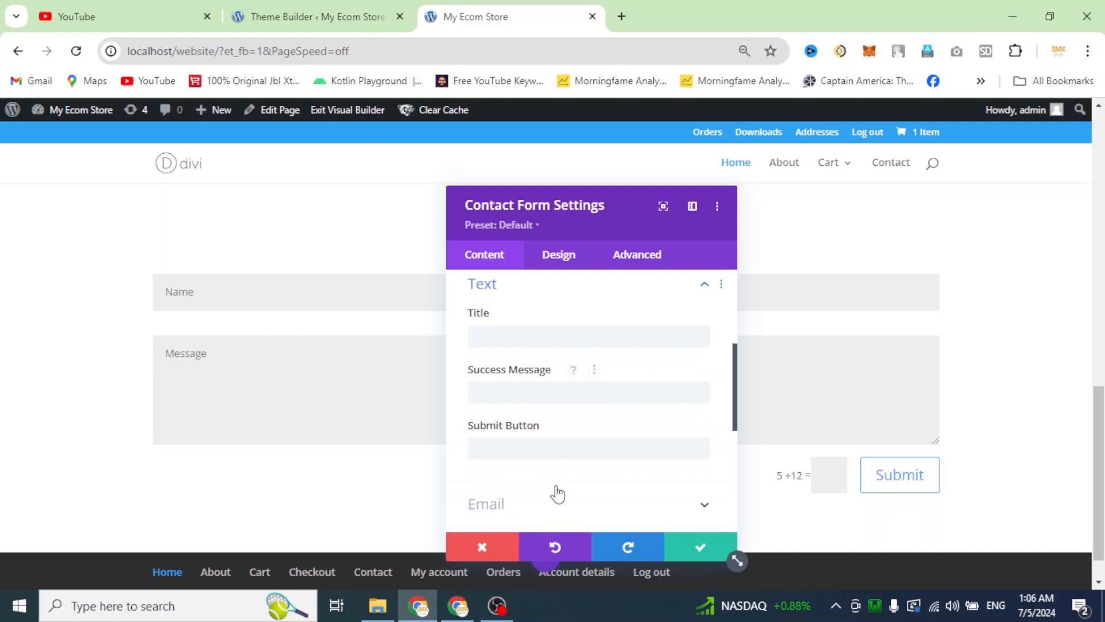
left_click(543, 314)
left_click(489, 344)
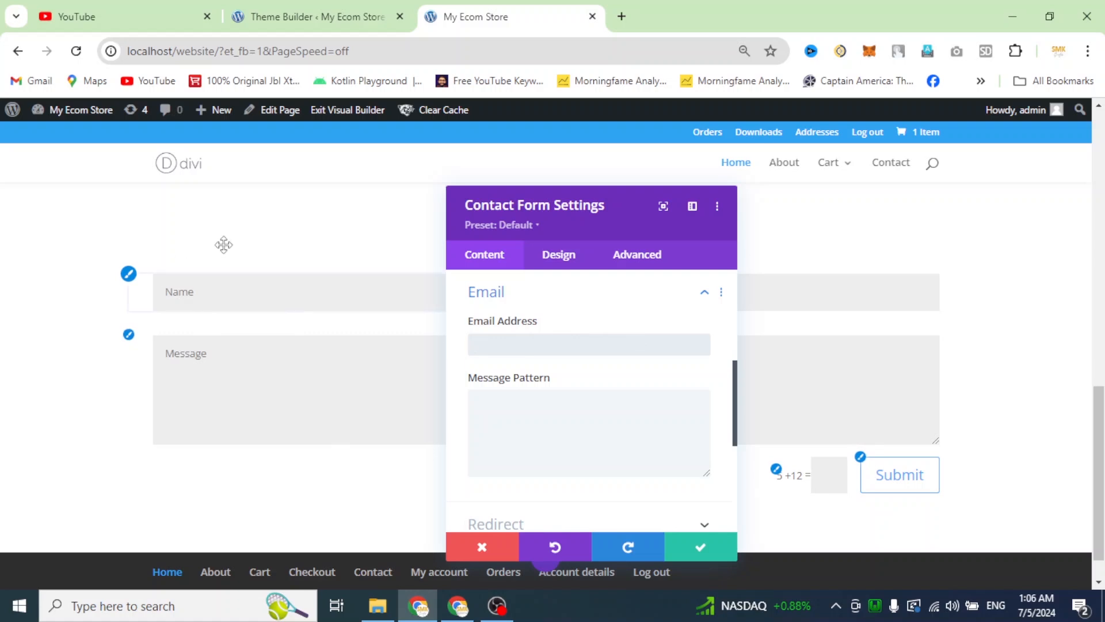
left_click(693, 551)
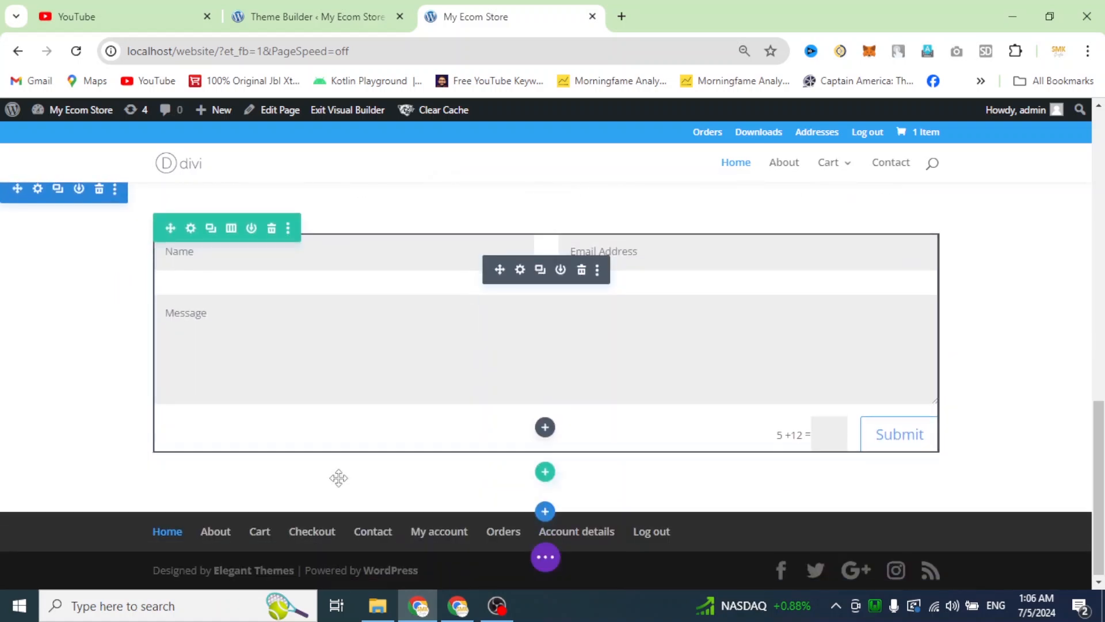
Add a single-column row below the contact form and dismiss the module picker, leaving the row empty.
scroll(339, 478, "up", 5)
scroll(338, 478, "down", 3)
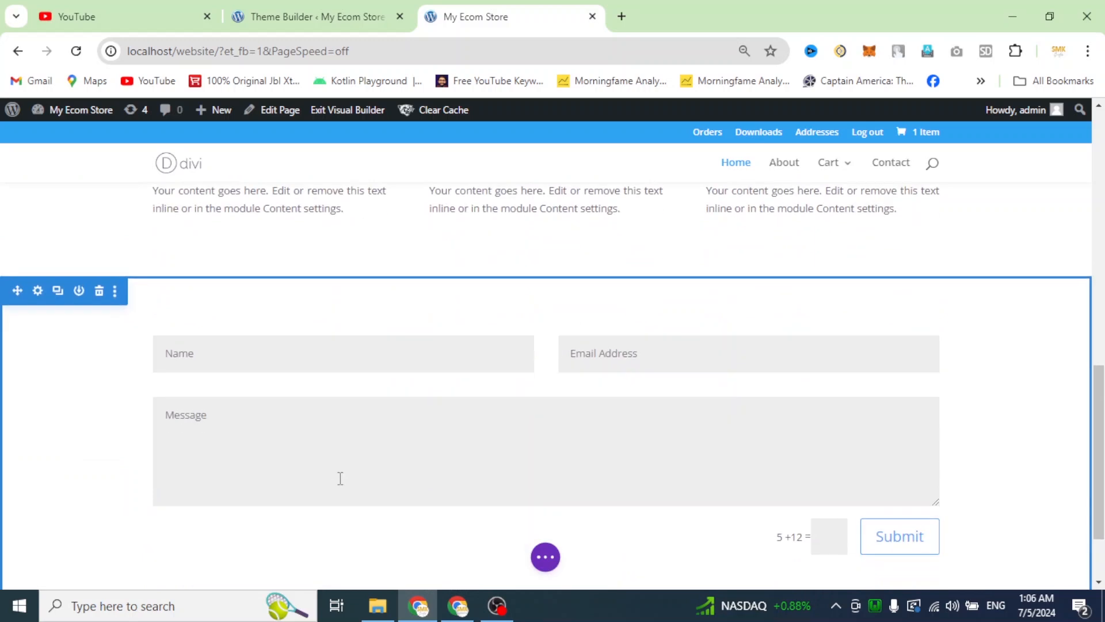
scroll(1095, 446, "down", 2)
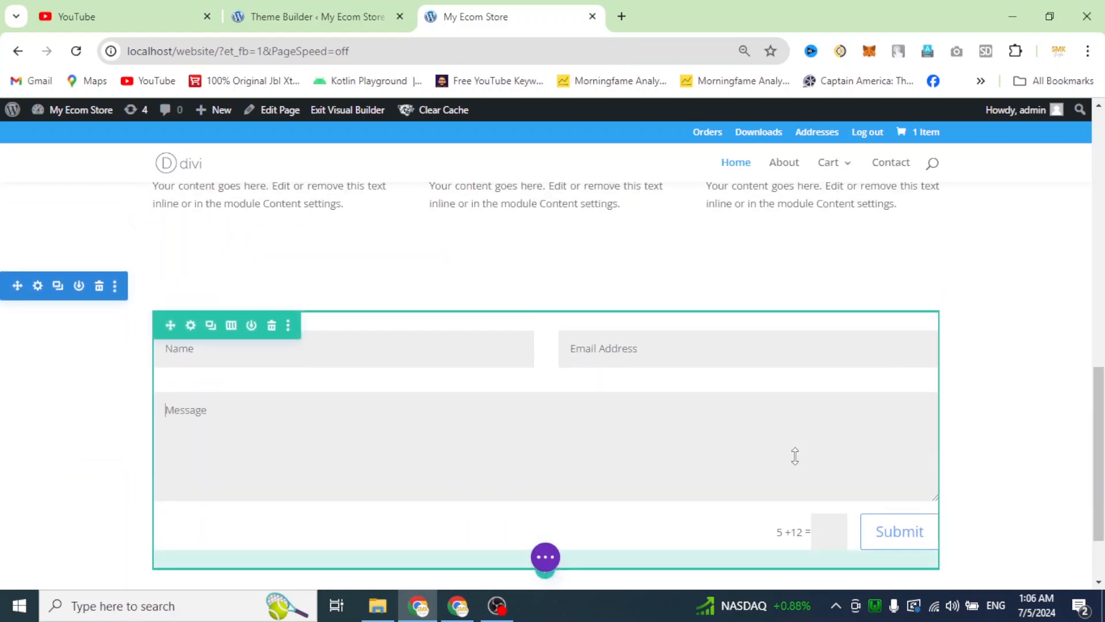
scroll(560, 402, "up", 3)
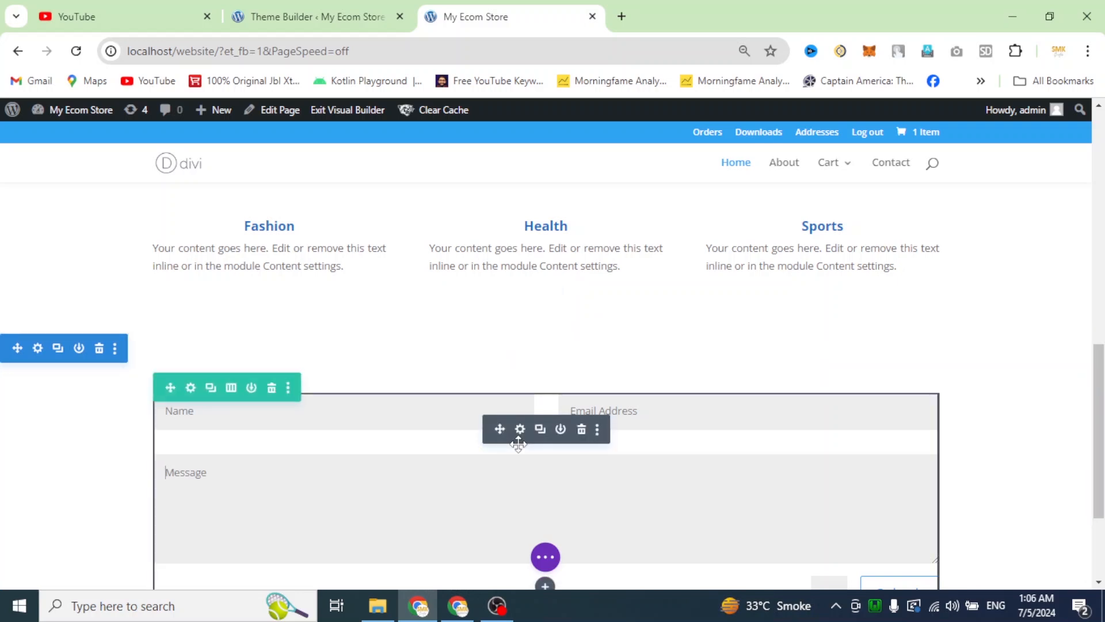
scroll(347, 484, "down", 3)
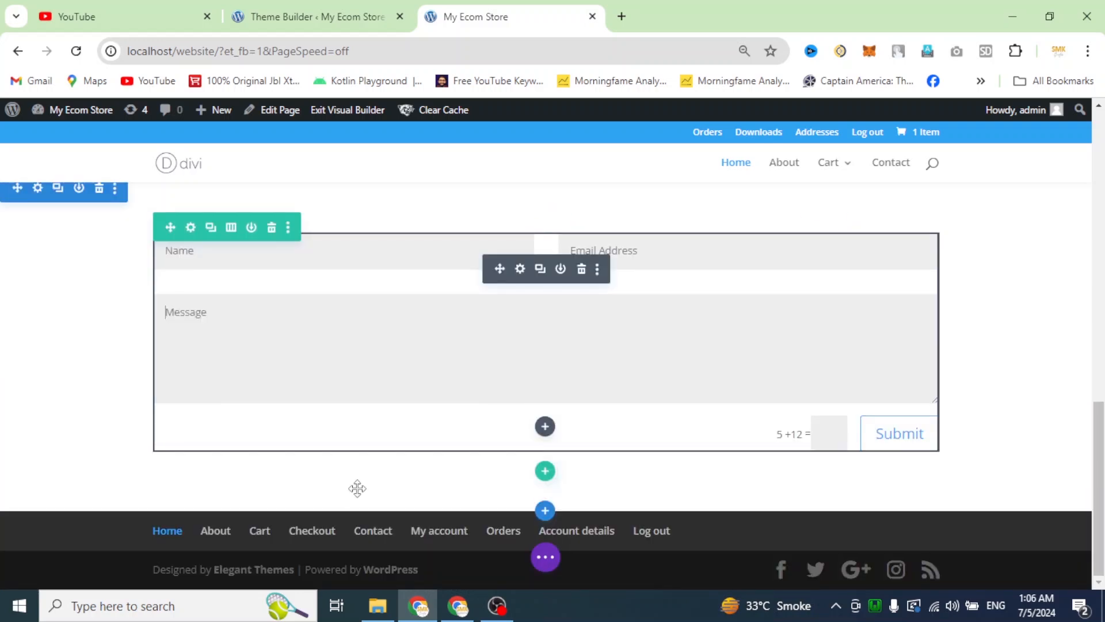
left_click(545, 471)
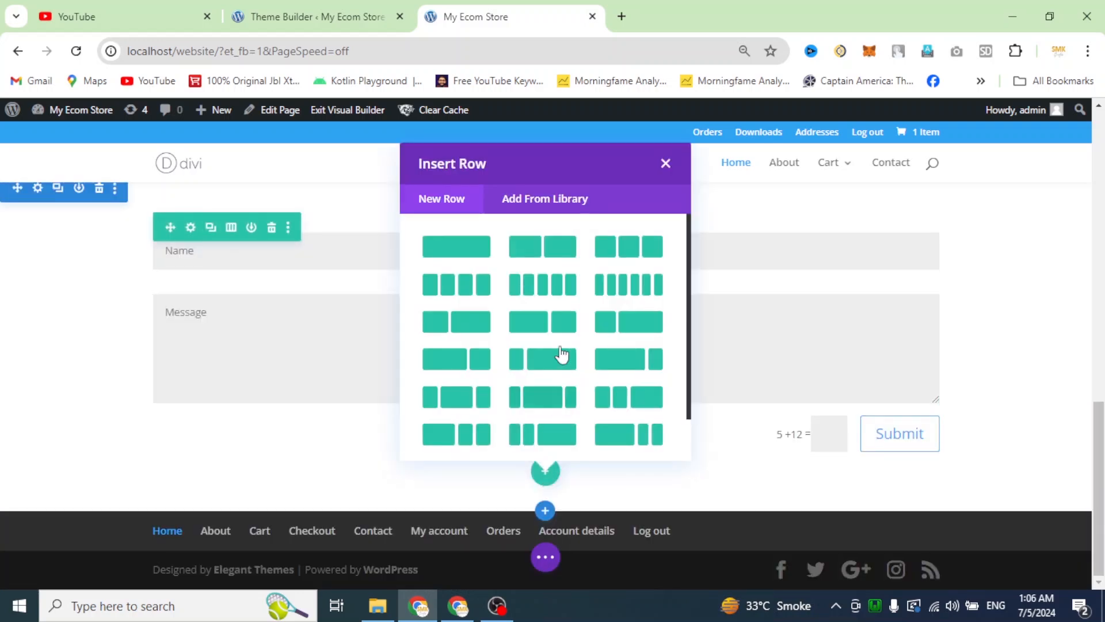
left_click(463, 253)
scroll(624, 460, "down", 3)
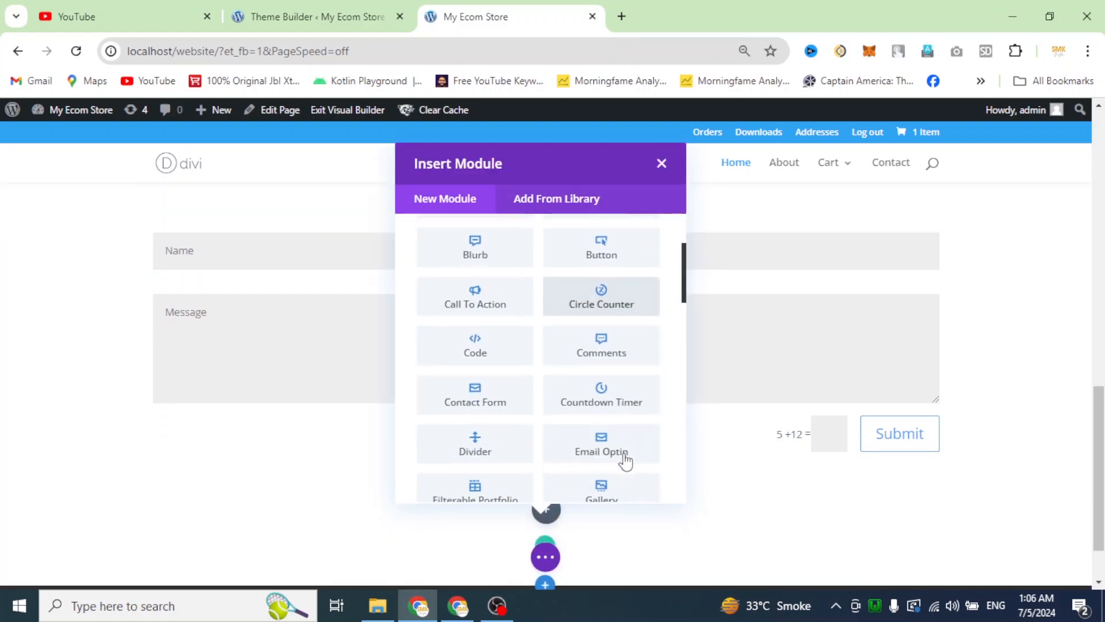
scroll(624, 459, "down", 1)
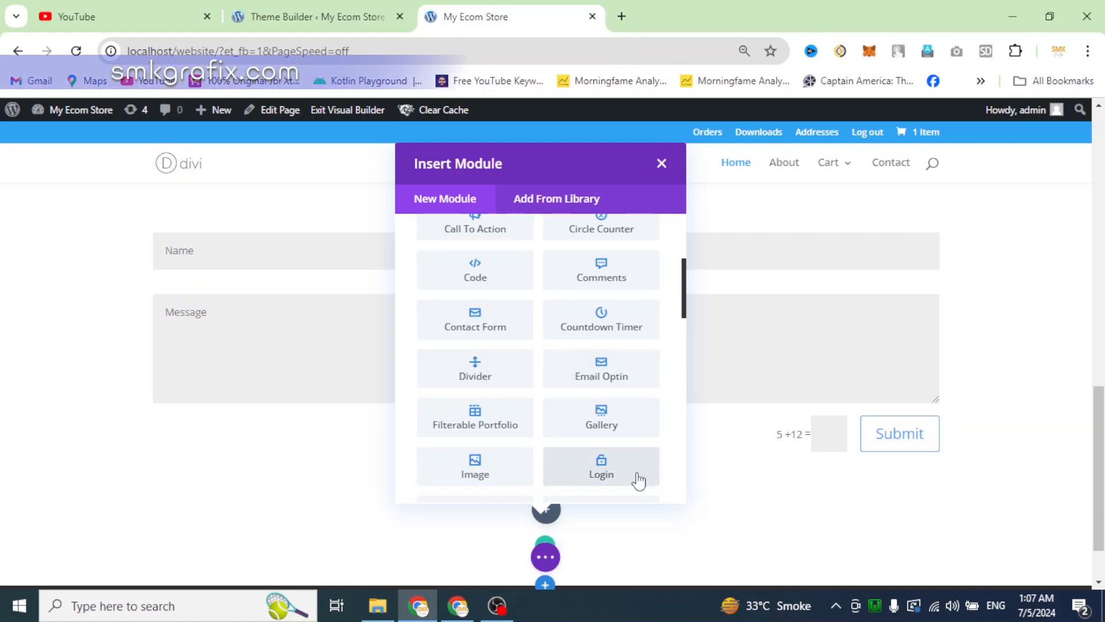
left_click(374, 452)
scroll(535, 449, "down", 2)
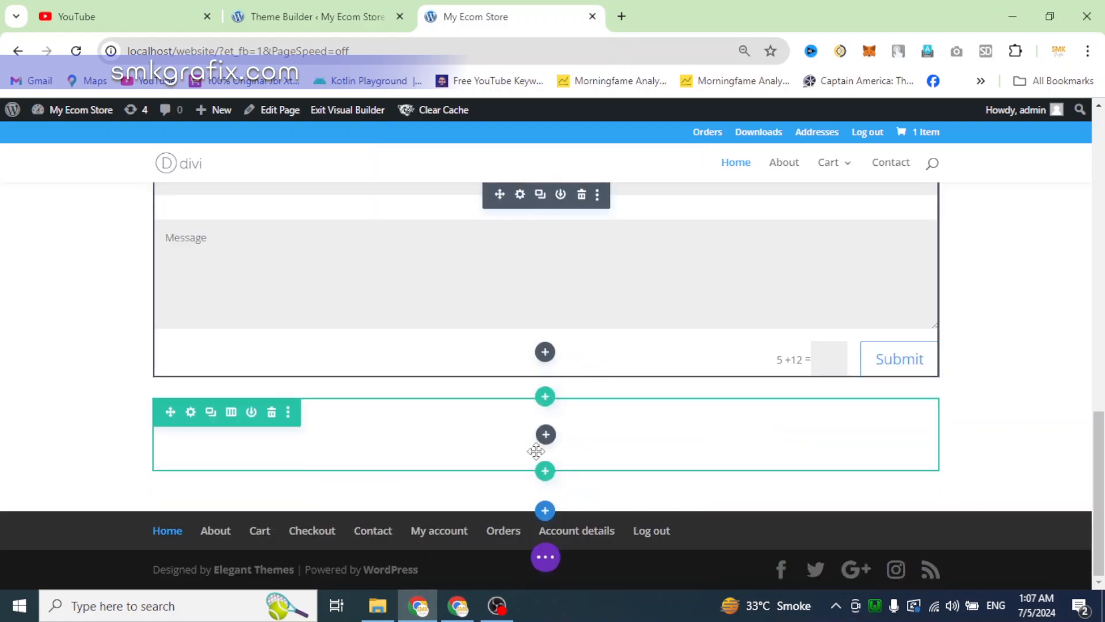
Add a fullwidth section at the end of the page and insert a Fullwidth Code module in it.
left_click(545, 510)
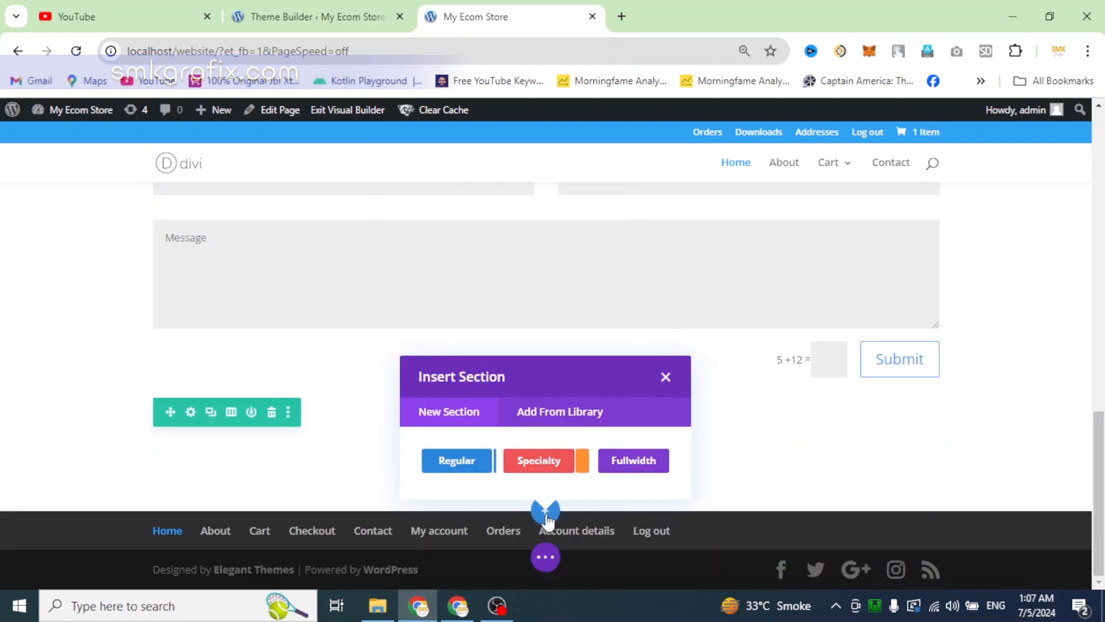
left_click(632, 460)
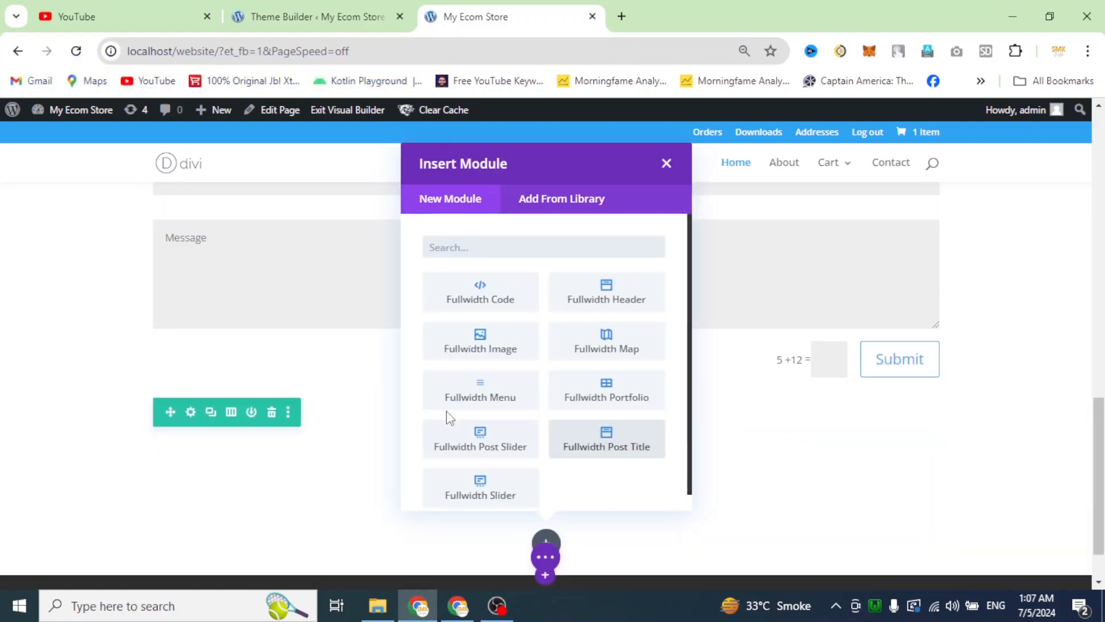
left_click(484, 296)
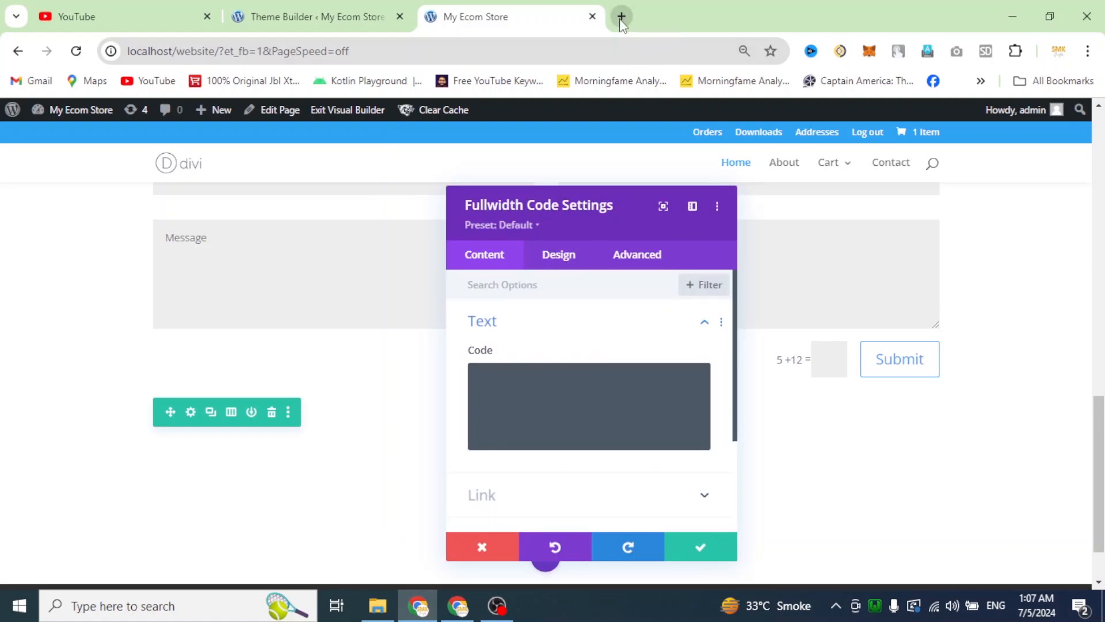
Open google.com/maps in a new browser tab and open the SMK Grafix place from the recent searches.
left_click(621, 17)
type("google.com/maps")
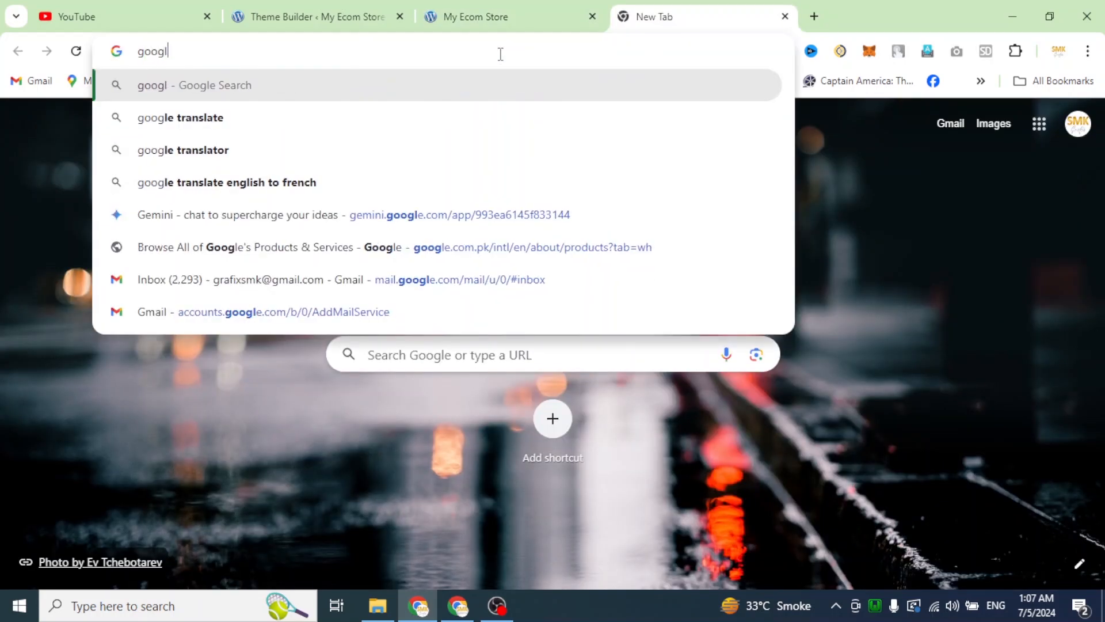
key("Return")
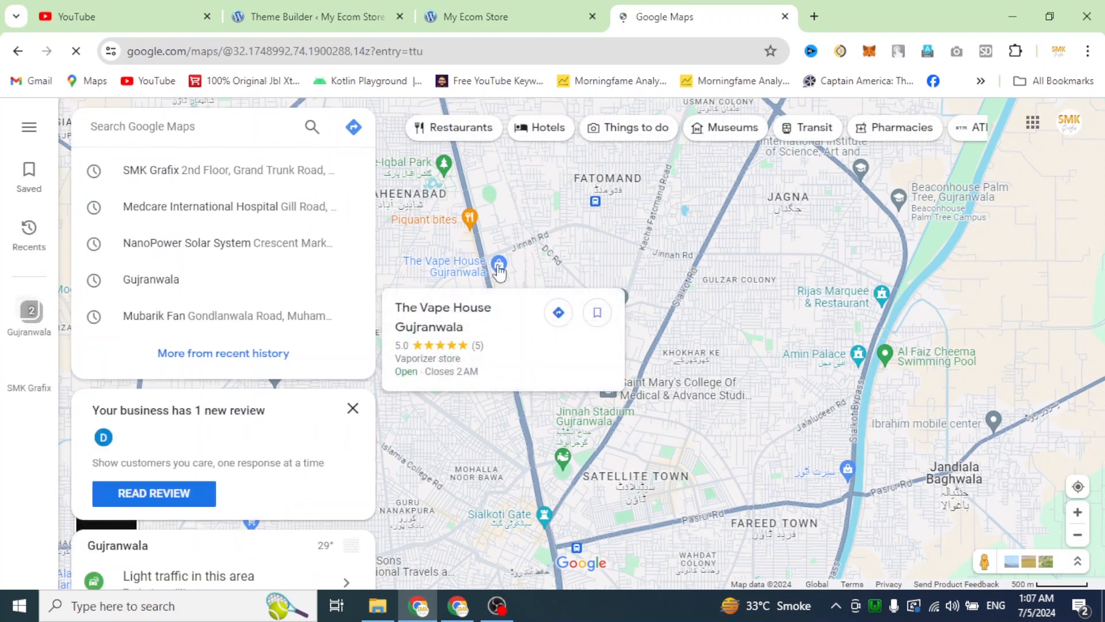
left_click(211, 172)
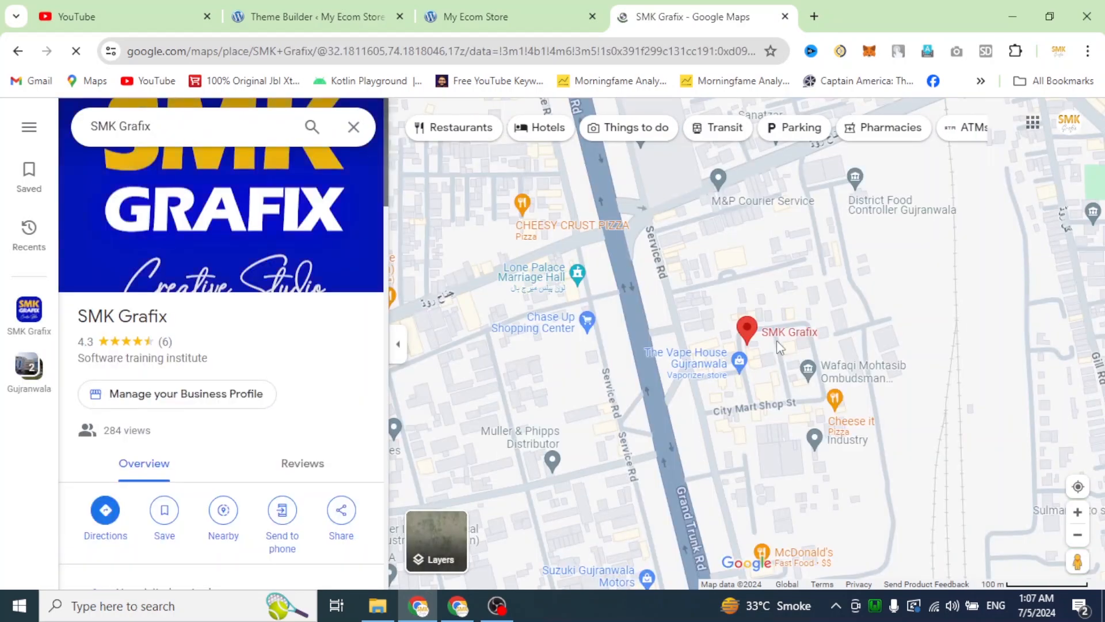
mouse_move(748, 334)
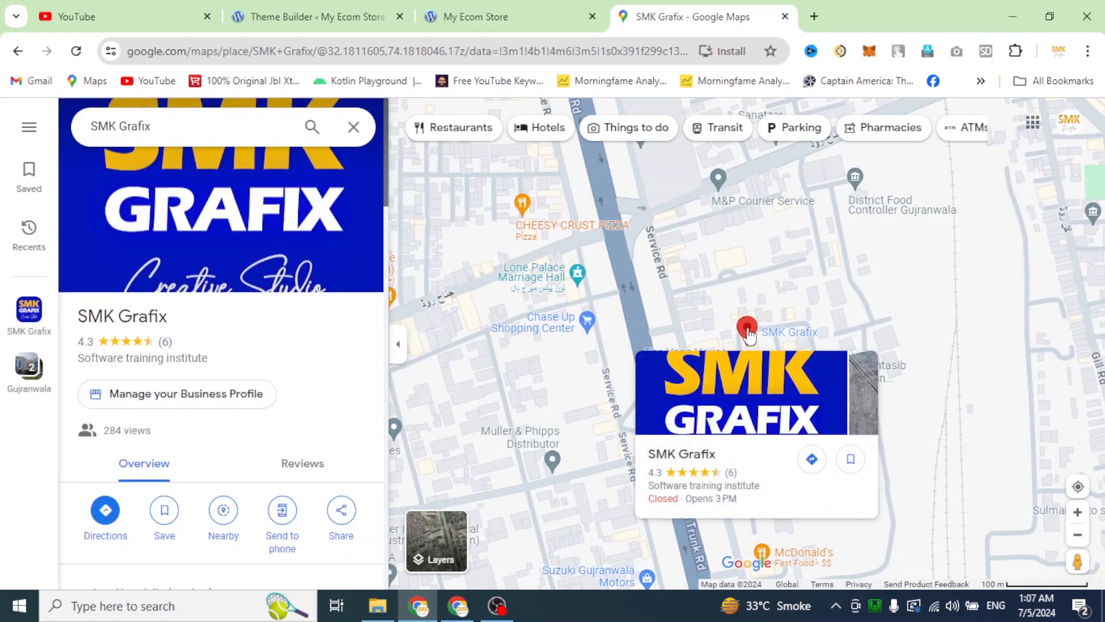
Copy the medium-size embed-map HTML code for SMK Grafix from its sharing options.
left_click(344, 514)
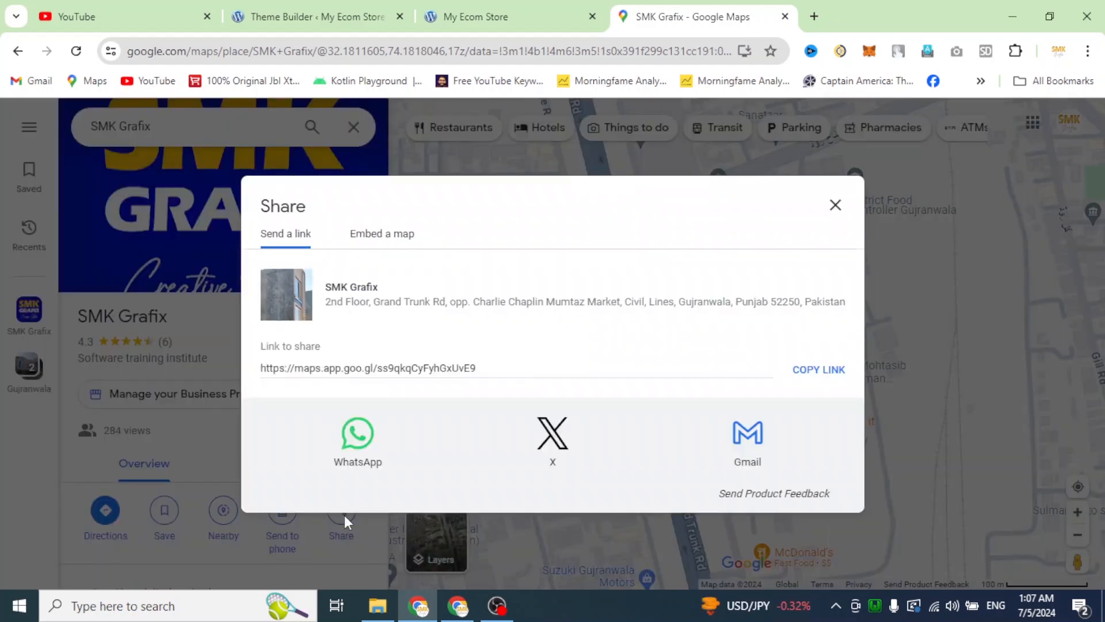
left_click(382, 235)
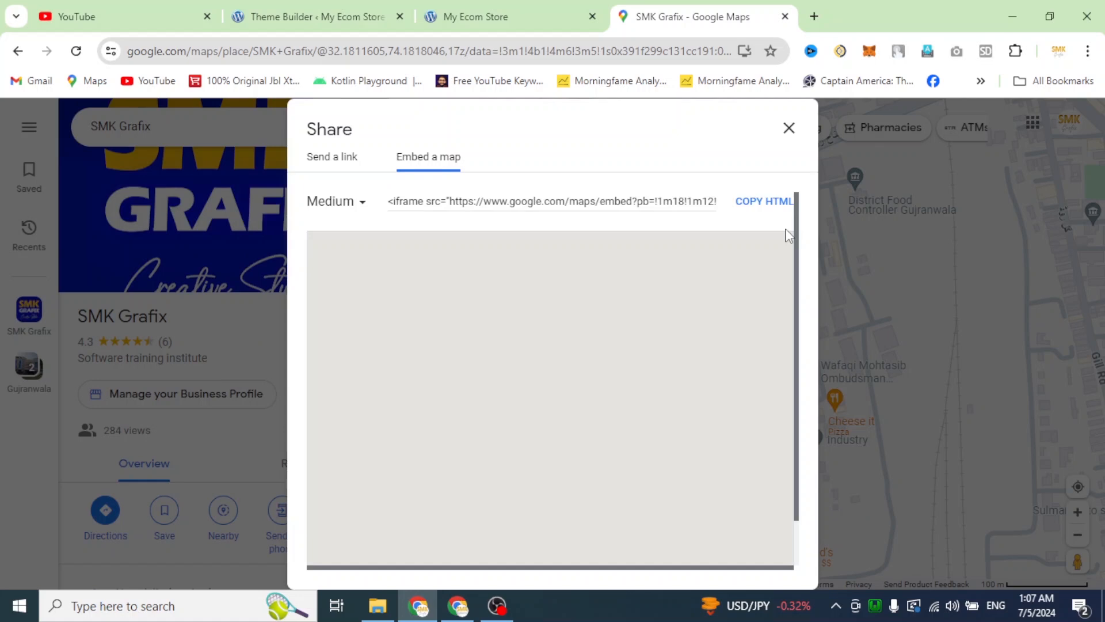
left_click(756, 209)
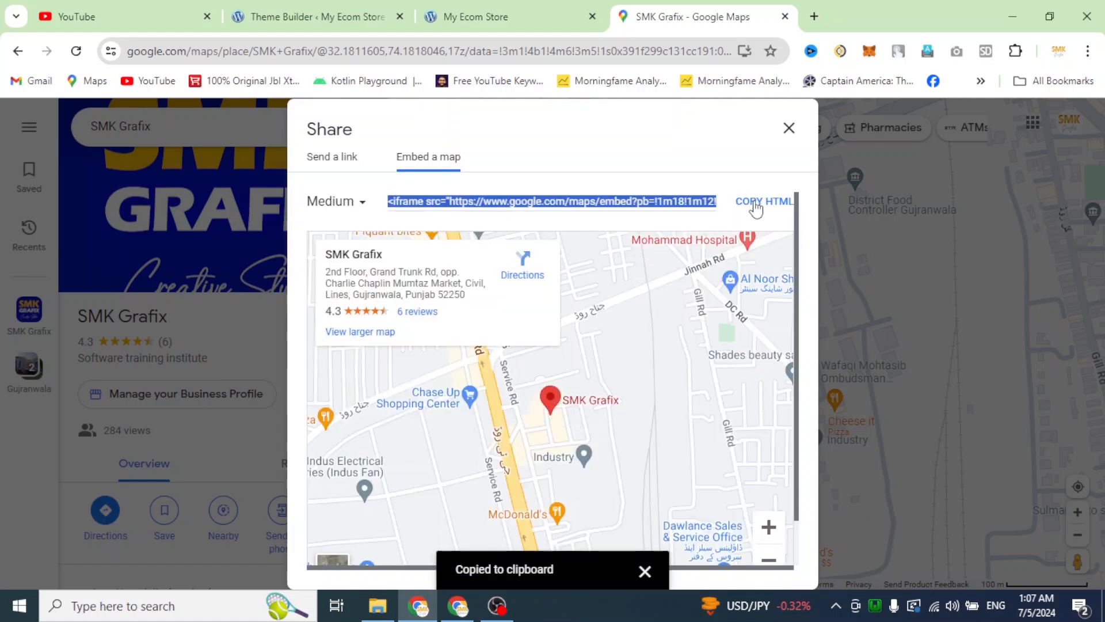
Switch back to the store's page builder and paste the map's iframe code into the Fullwidth Code module.
left_click(489, 17)
left_click(502, 381)
key("ctrl+v")
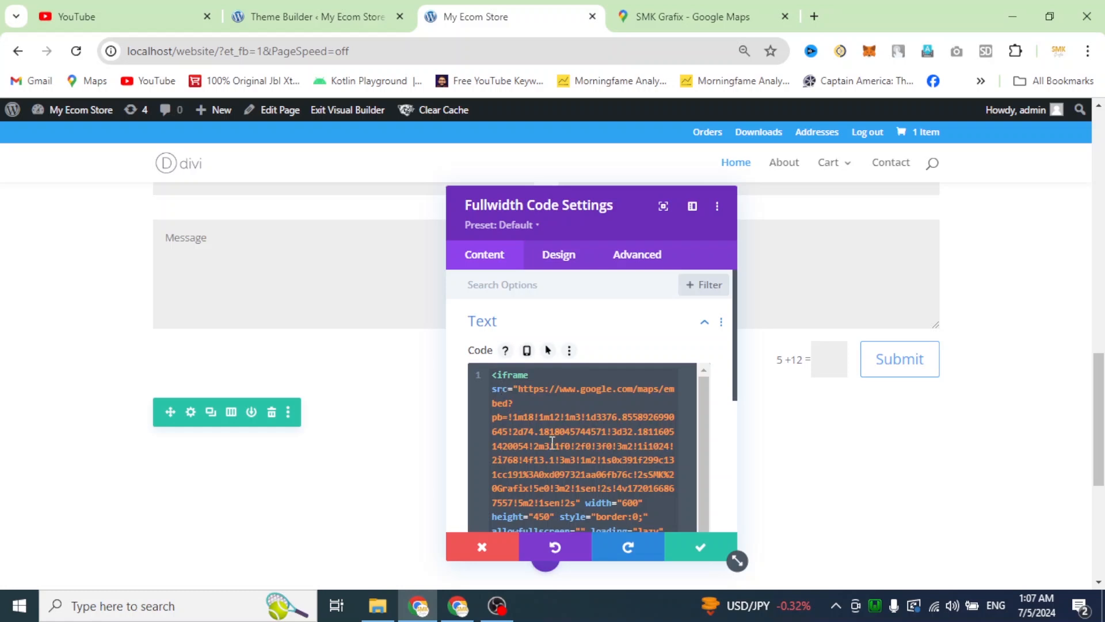
scroll(335, 319, "down", 4)
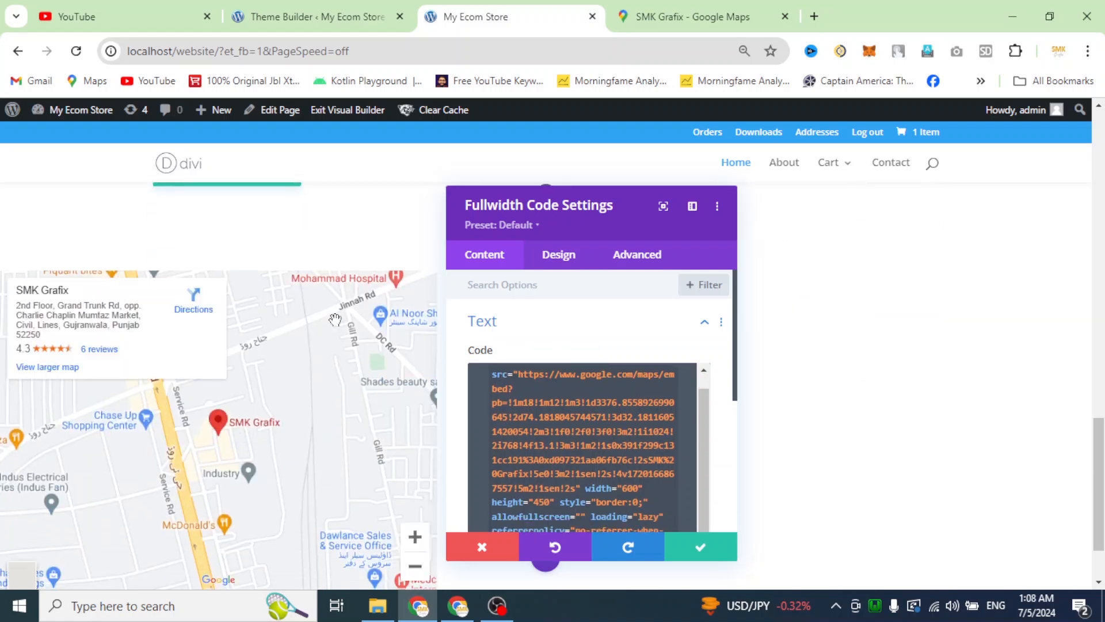
Set the map iframe's width to 100% and its height to 550, then save the Fullwidth Code module.
scroll(628, 475, "down", 1)
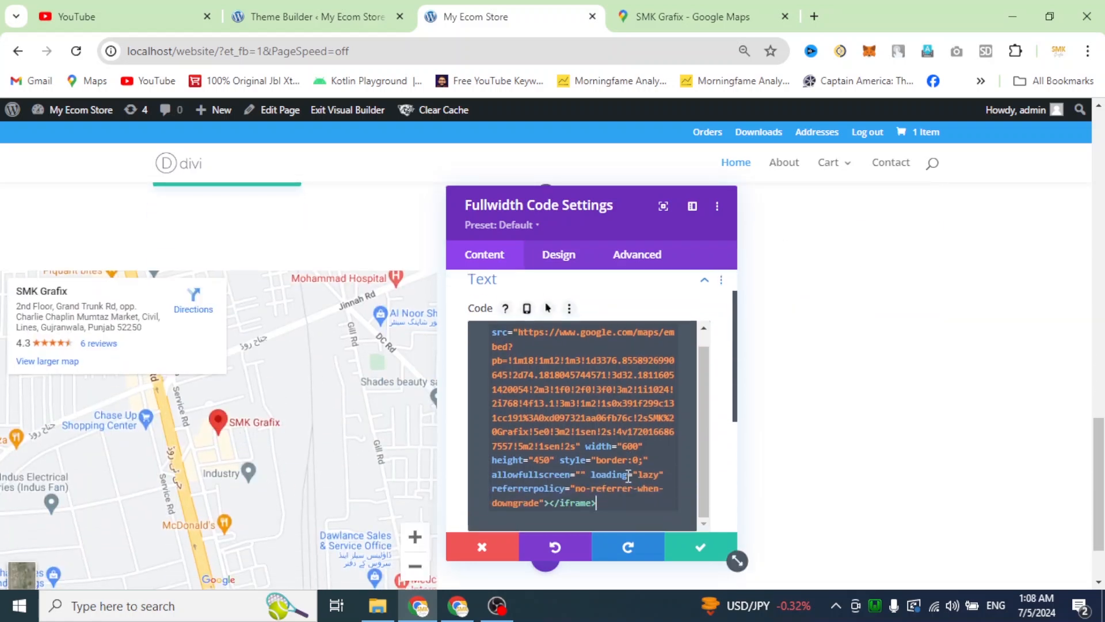
left_click(634, 433)
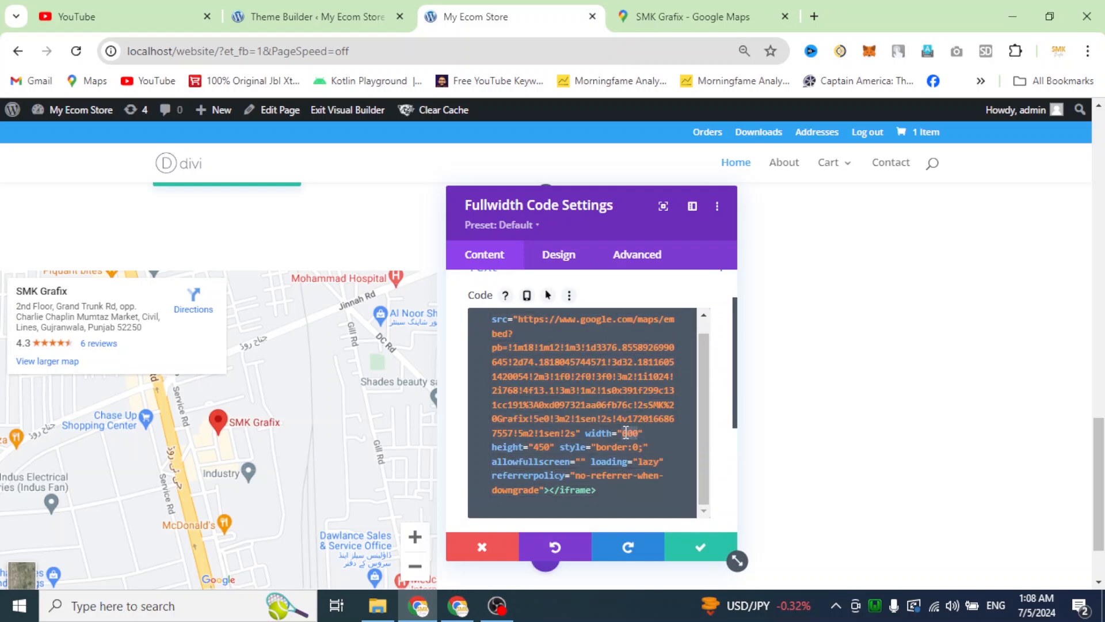
type("100")
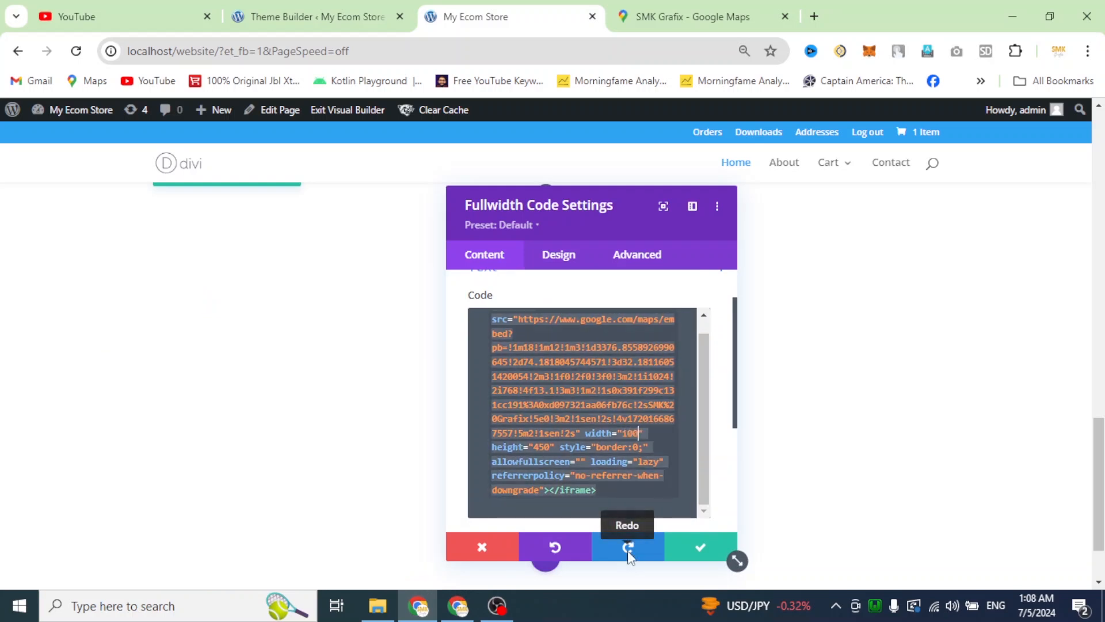
type("%")
scroll(319, 494, "down", 2)
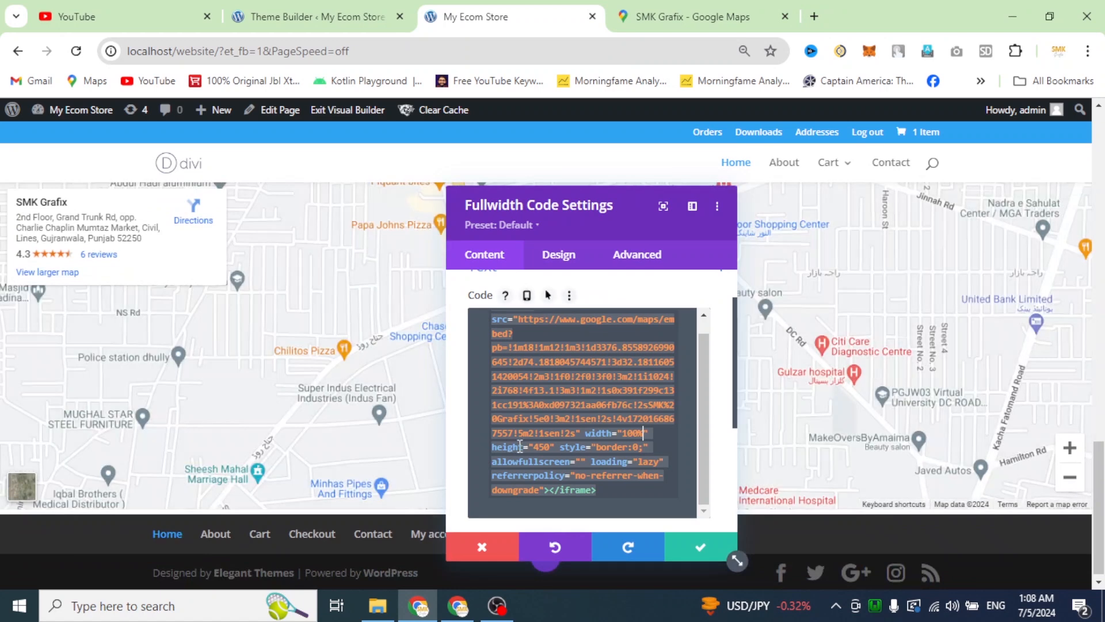
key("BackSpace")
type("5")
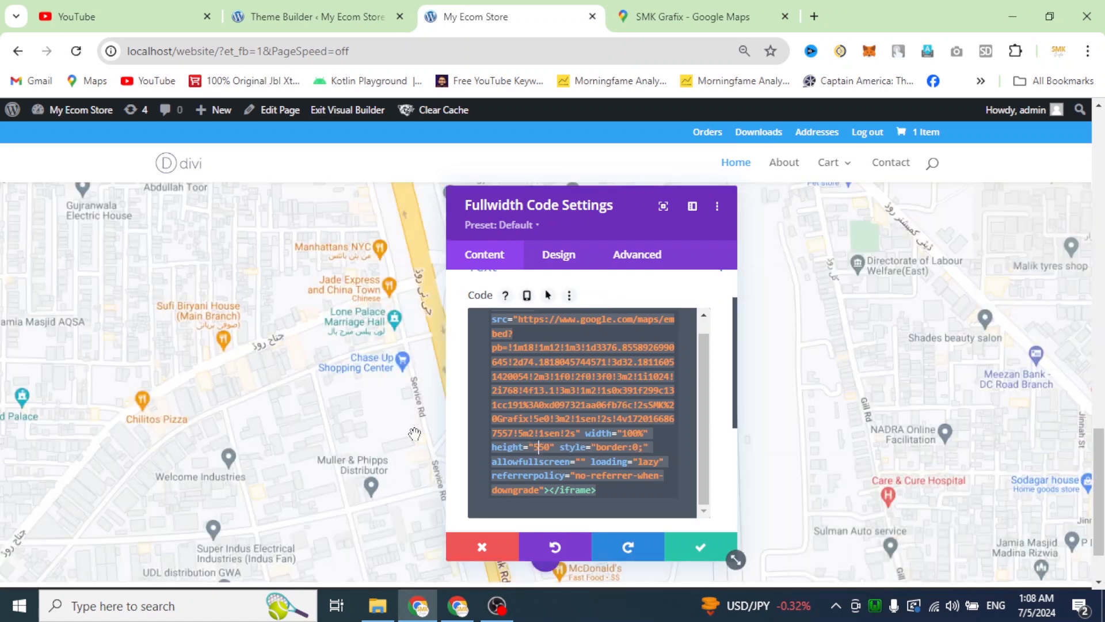
scroll(297, 425, "down", 1)
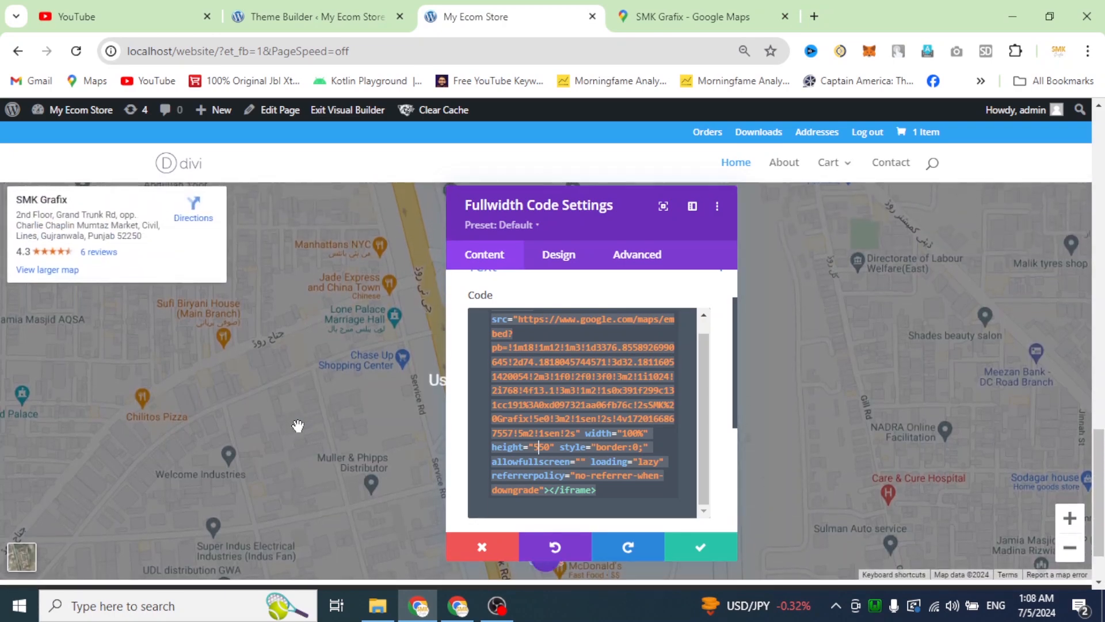
left_click(704, 551)
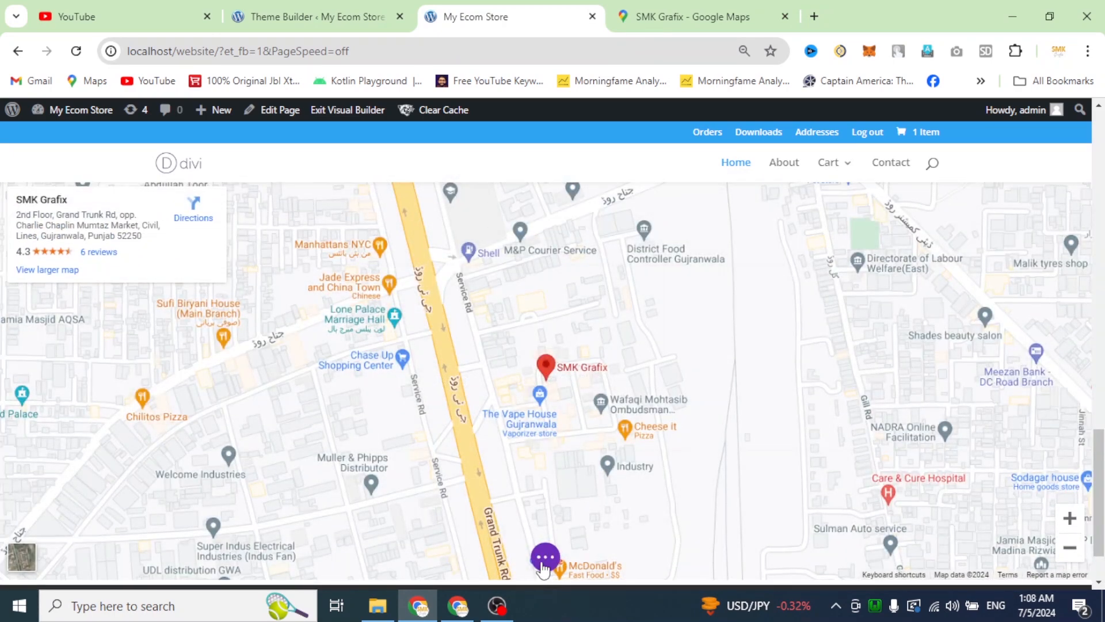
Save the Home page and exit the Visual Builder.
left_click(545, 559)
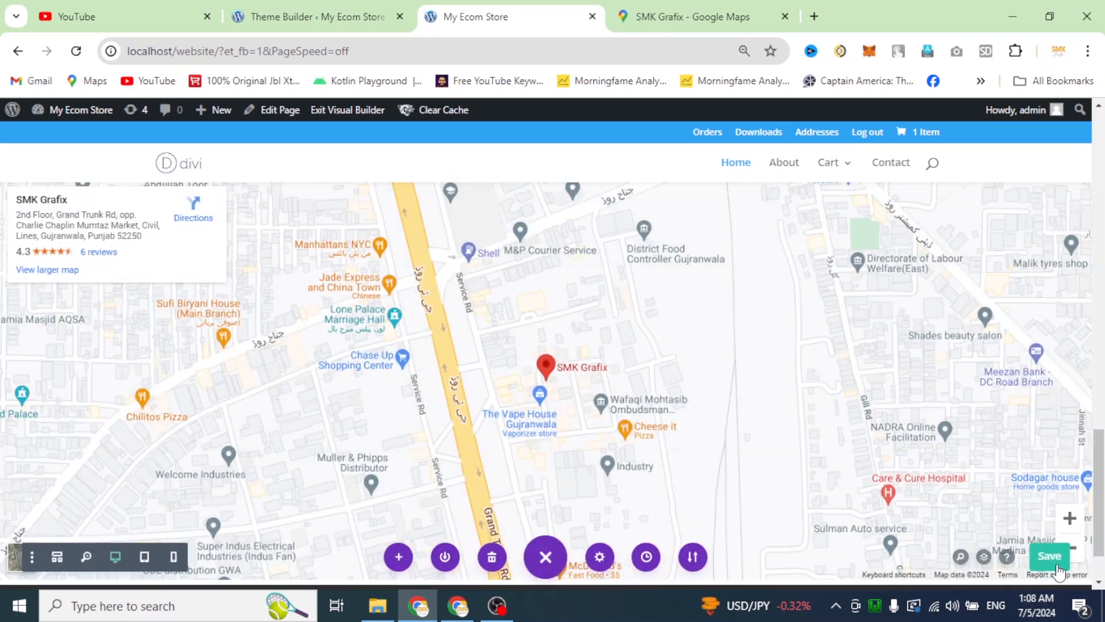
scroll(992, 412, "down", 1)
scroll(797, 377, "up", 1)
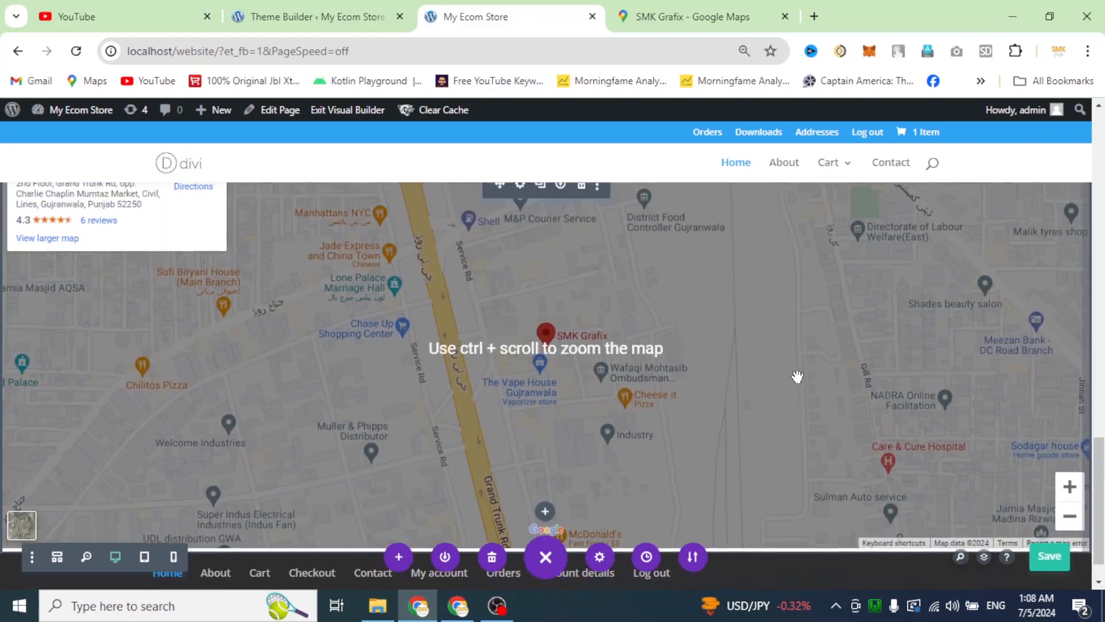
scroll(797, 376, "down", 1)
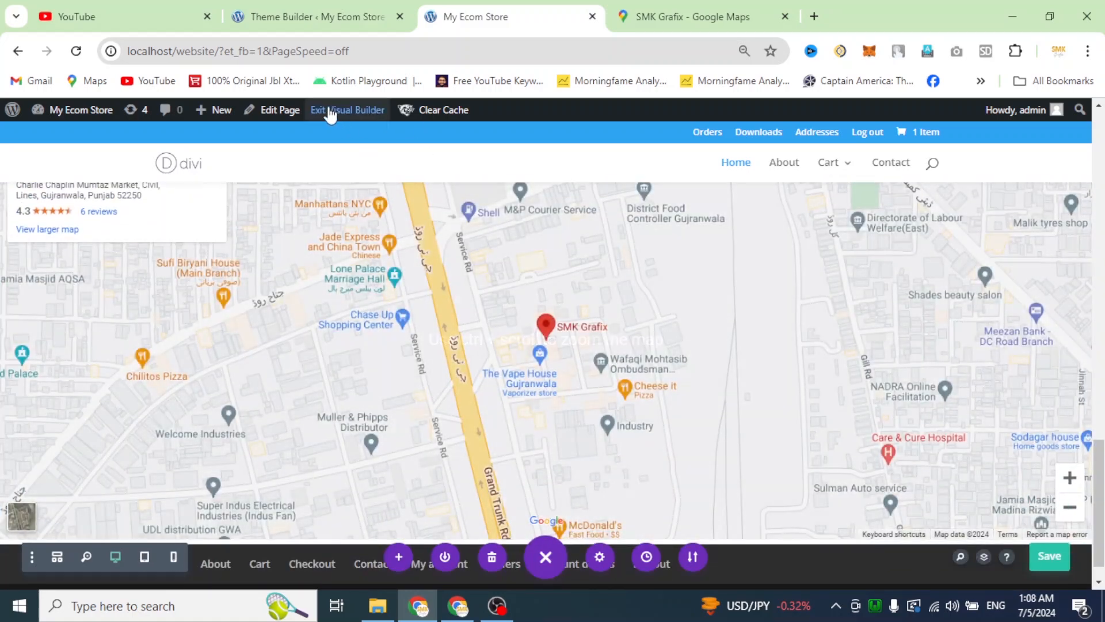
left_click(328, 110)
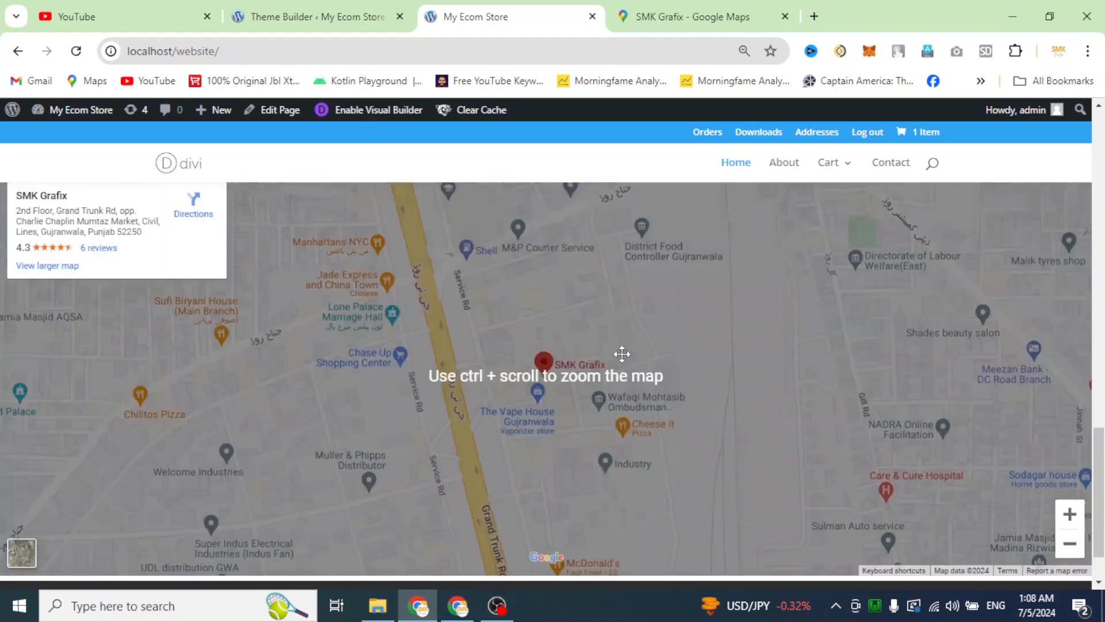
Test the embedded map on the published Home page by panning, zooming and switching between map and satellite imagery.
left_click_drag(620, 353, 509, 289)
left_click_drag(555, 393, 613, 449)
left_click(1069, 514)
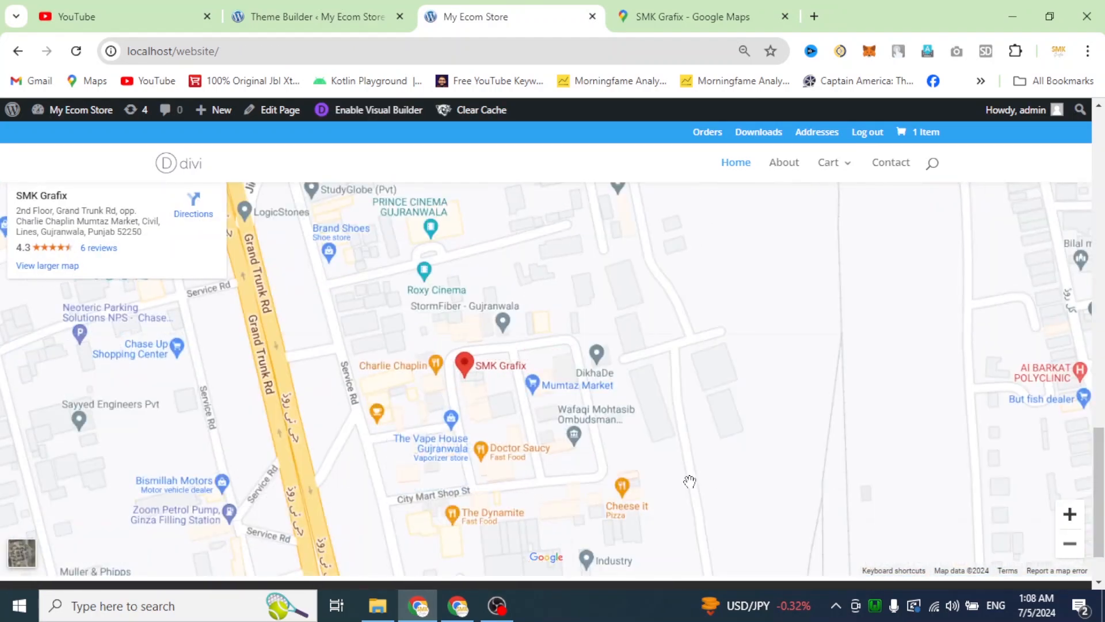
left_click_drag(691, 480, 728, 480)
left_click(21, 552)
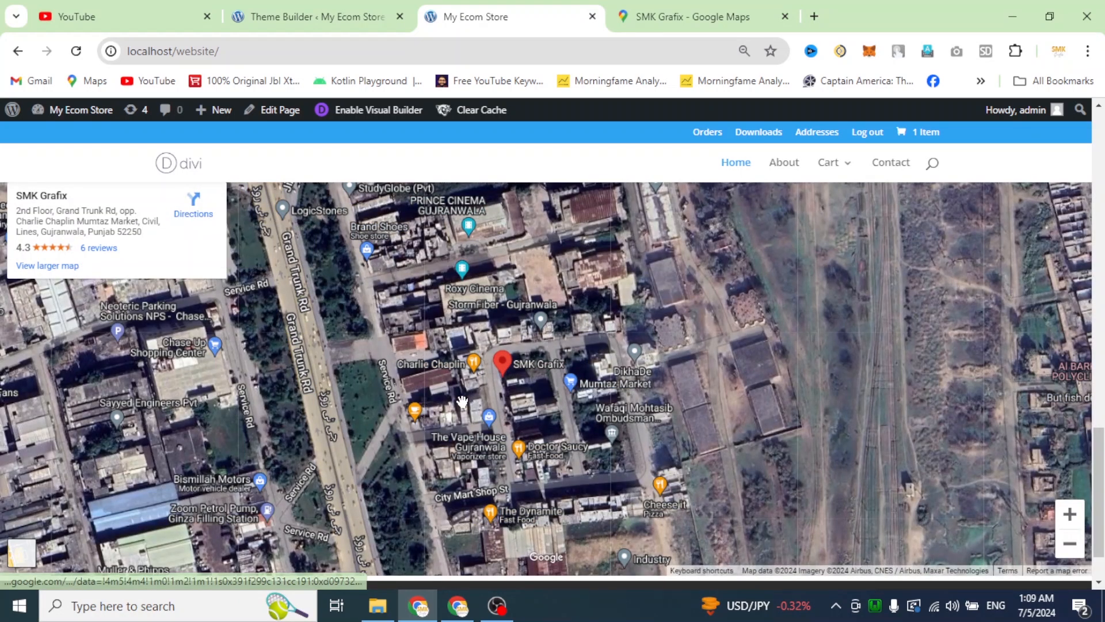
left_click_drag(527, 296, 541, 325)
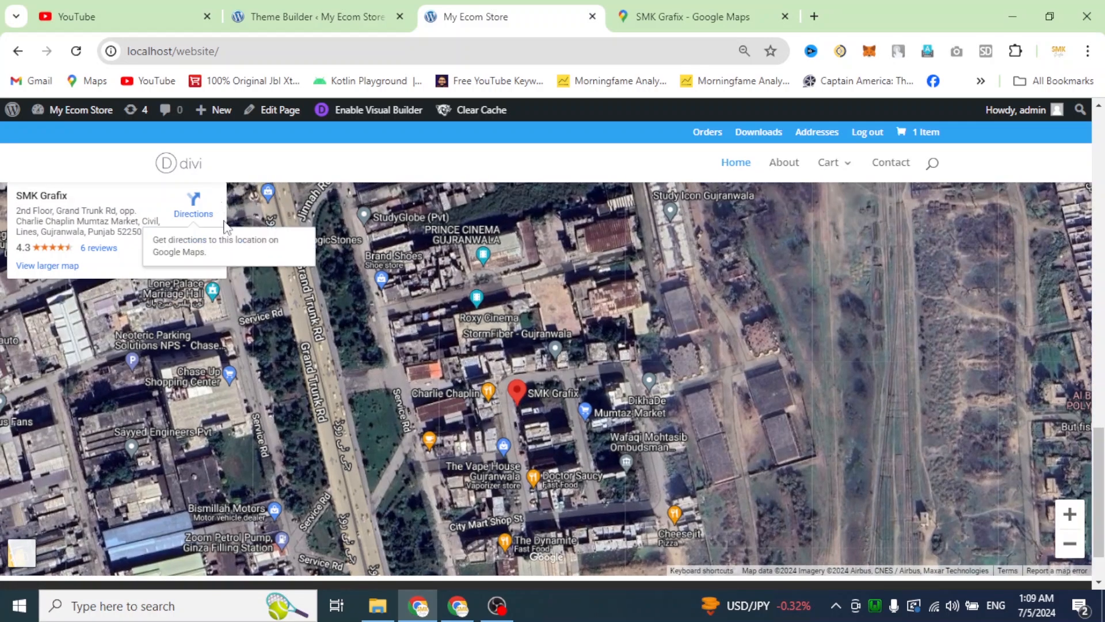
left_click(22, 551)
scroll(699, 500, "down", 1)
scroll(700, 500, "down", 1, "ctrl")
mouse_move(601, 463)
left_mouse_down()
mouse_move(467, 339)
mouse_move(542, 391)
left_mouse_up()
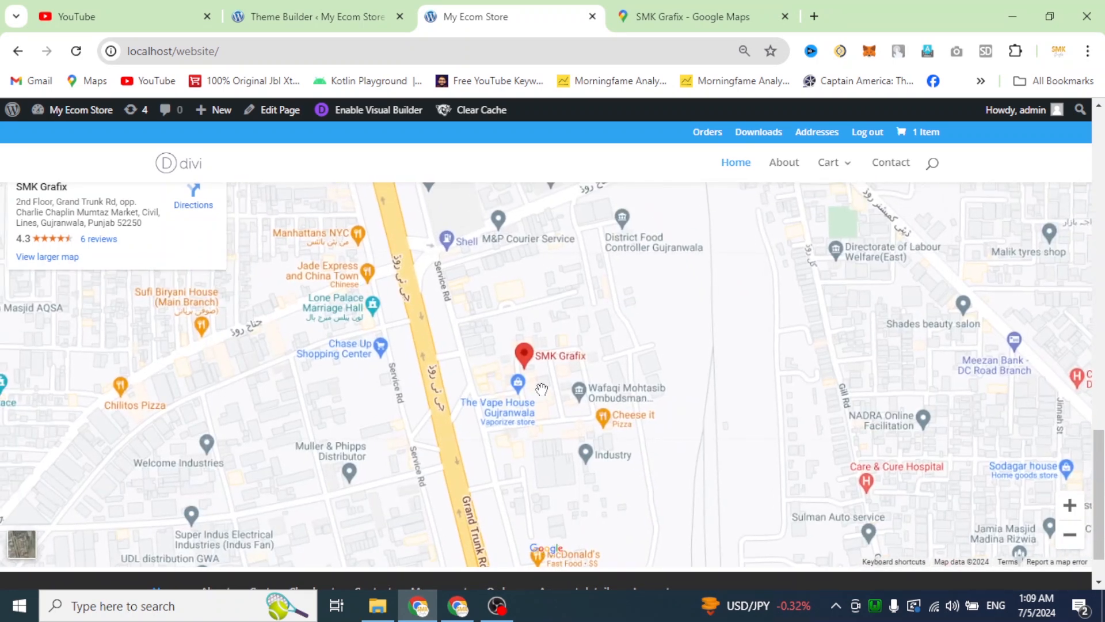